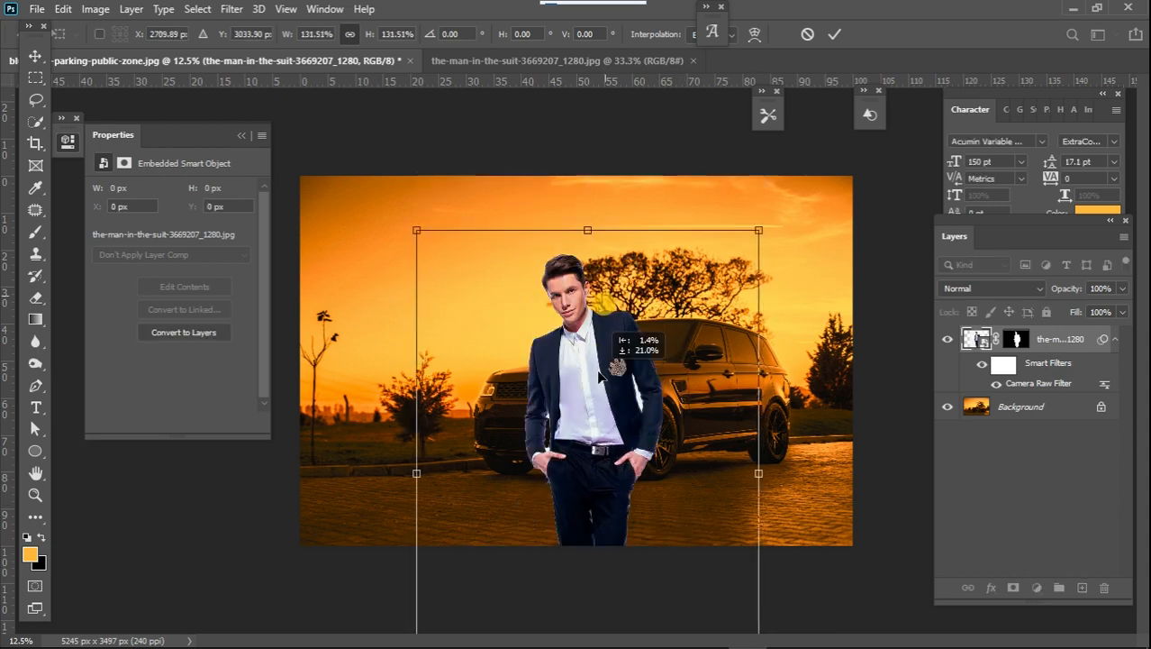
Enlarge the man in the suit and position him in front of the car, cropped at the hips by the image's lower edge.
left_click_drag(738, 300, 876, 159)
left_click_drag(651, 308, 602, 377)
left_click_drag(804, 210, 818, 190)
key("Return")
key("ctrl+plus")
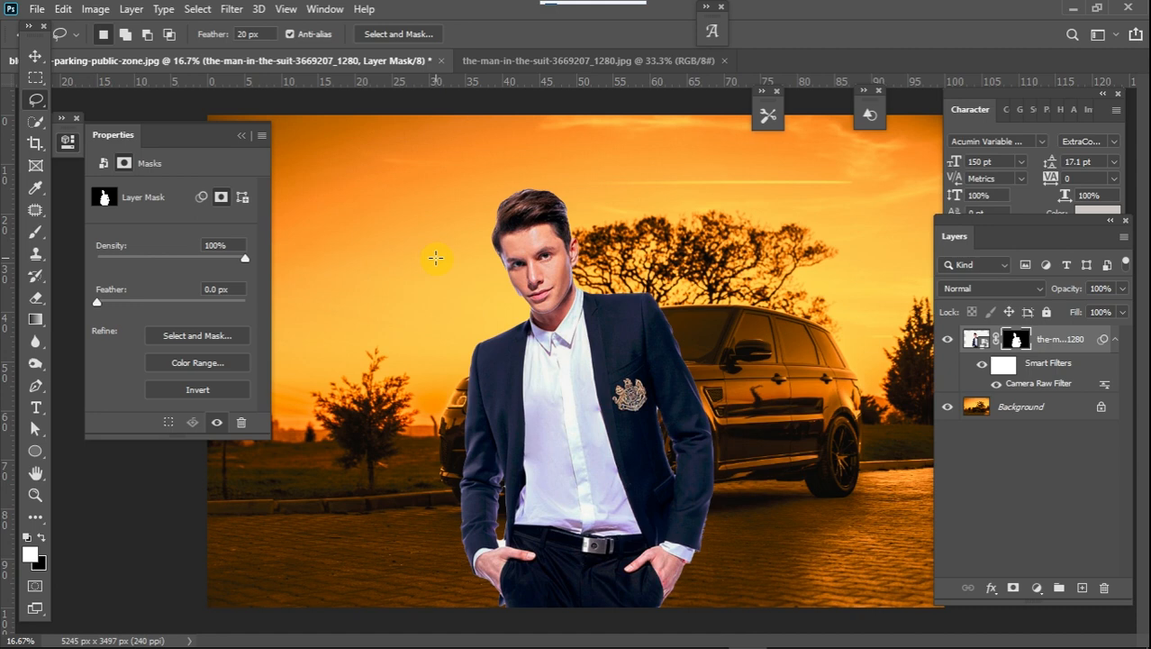
Add a Curves adjustment layer above the man's layer and clip it to that layer.
left_click(35, 56)
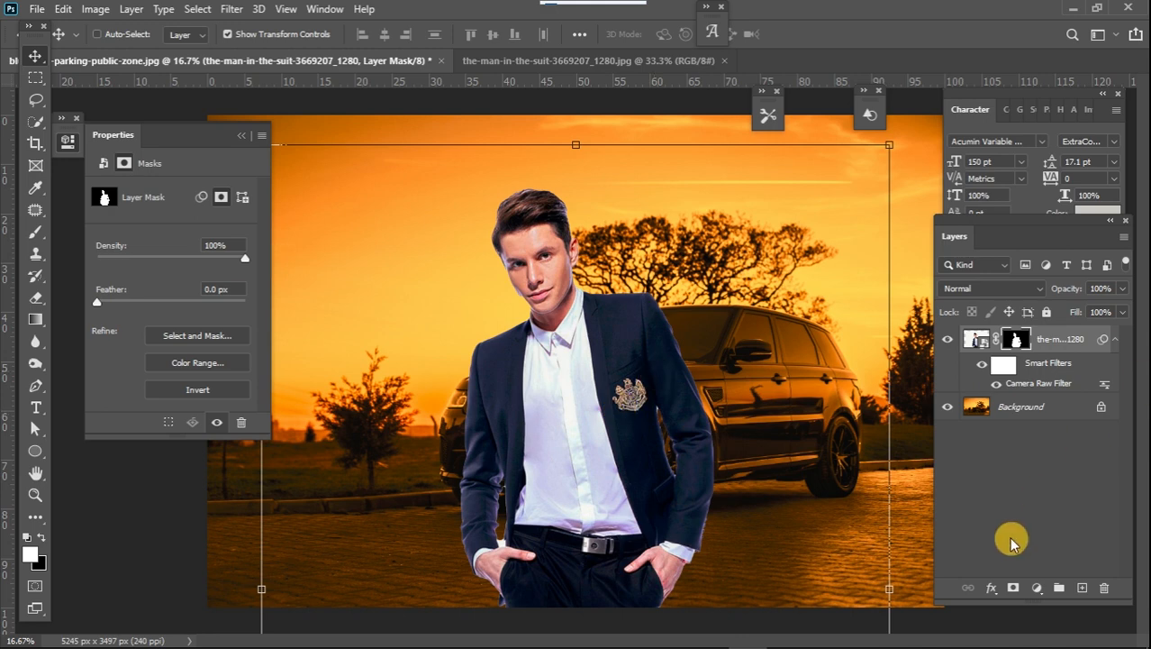
left_click(1037, 587)
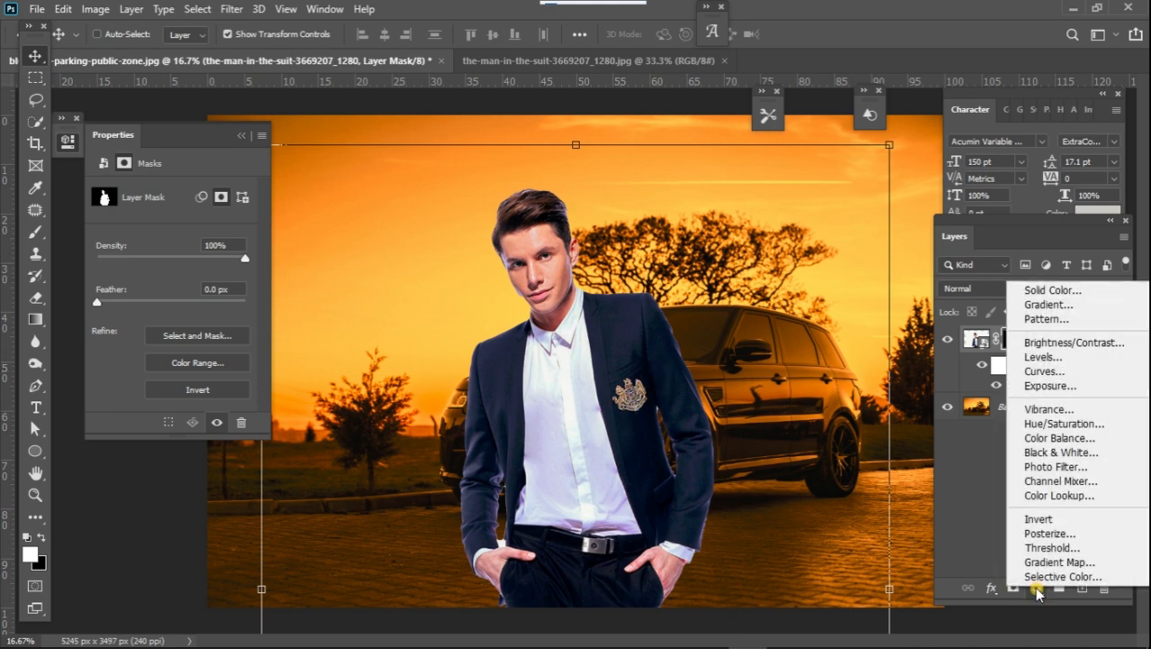
left_click(1047, 371)
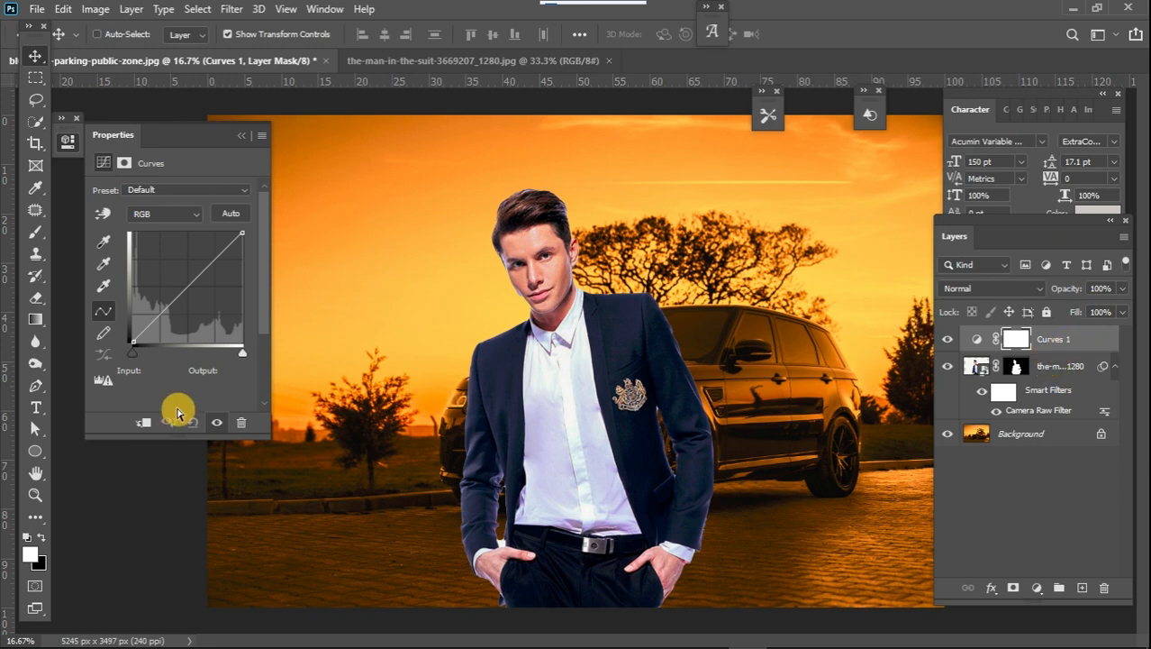
left_click(142, 422)
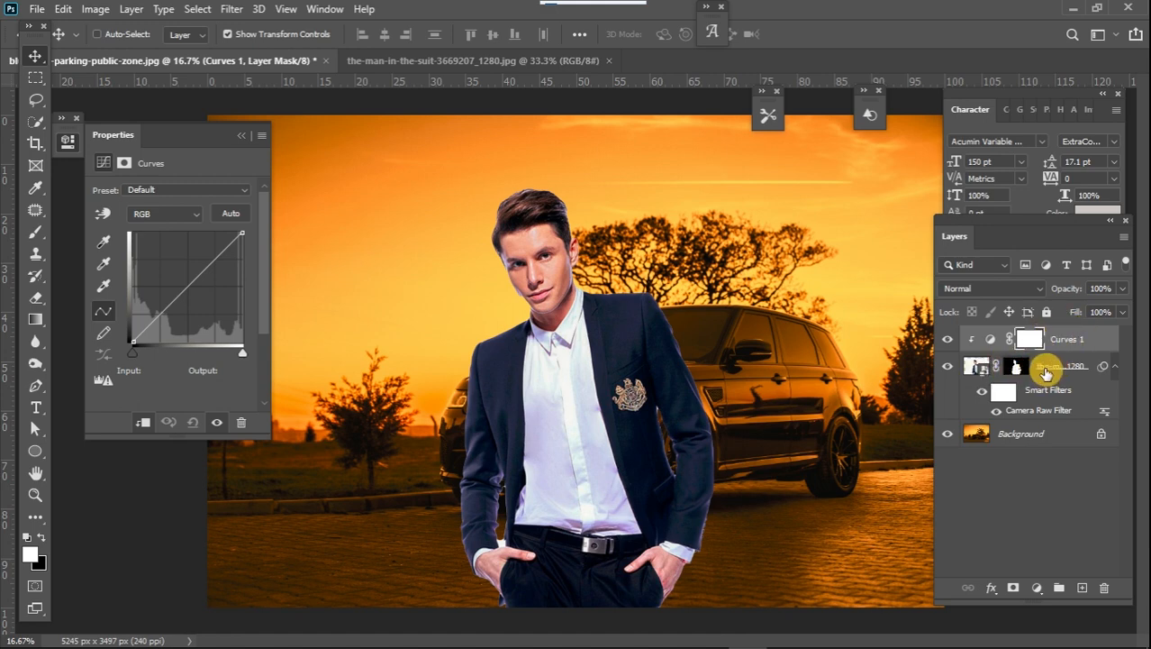
Add a Hue/Saturation adjustment layer on top of the stack and set its saturation to -100.
left_click(1037, 587)
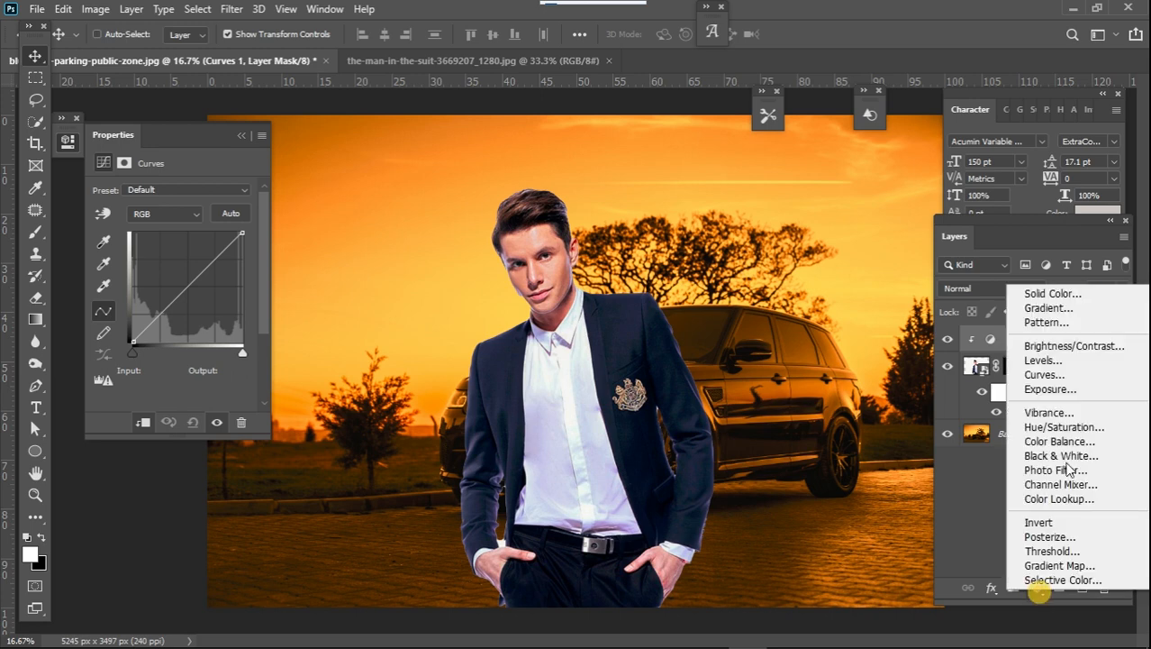
left_click(1054, 427)
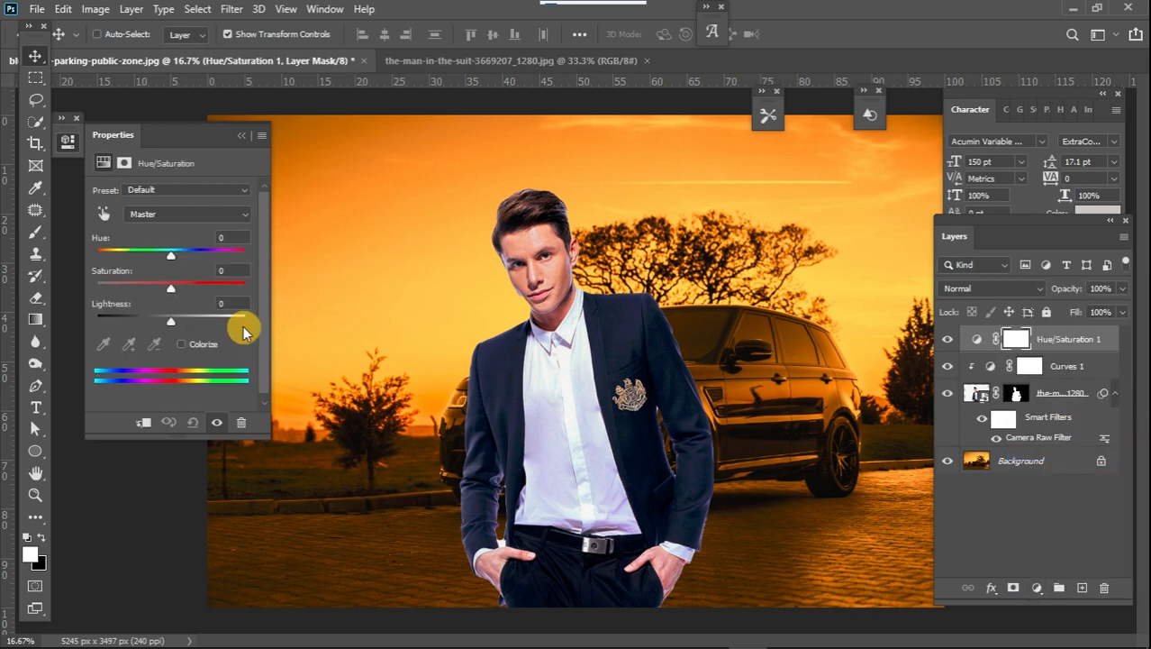
left_click_drag(171, 290, 27, 290)
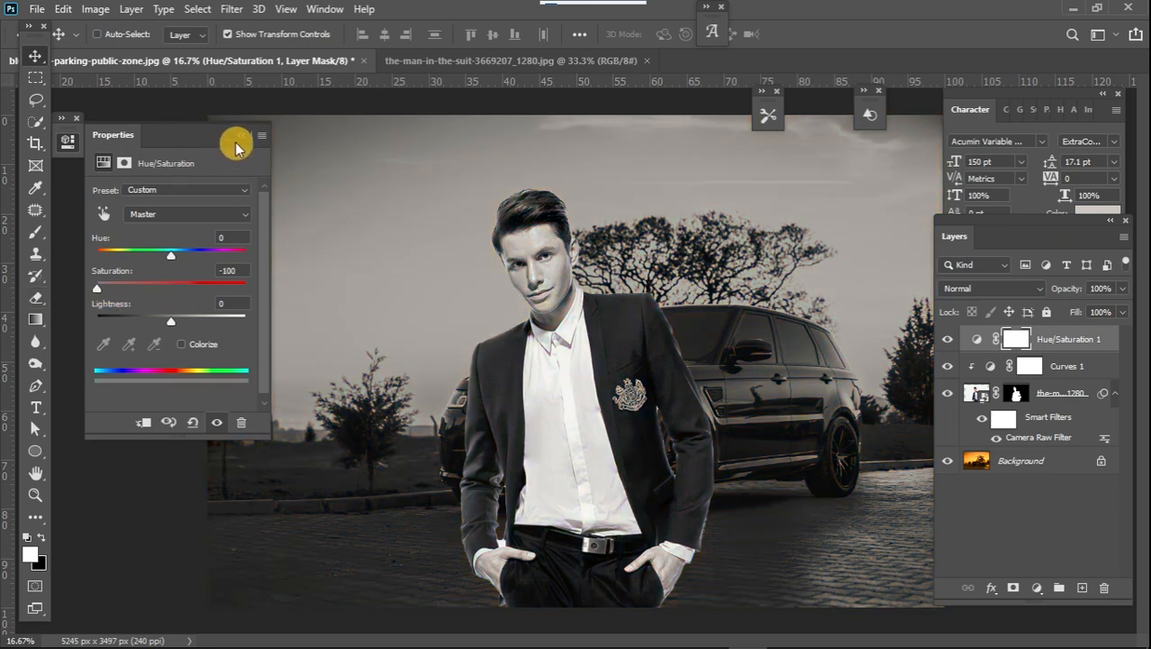
left_click(239, 137)
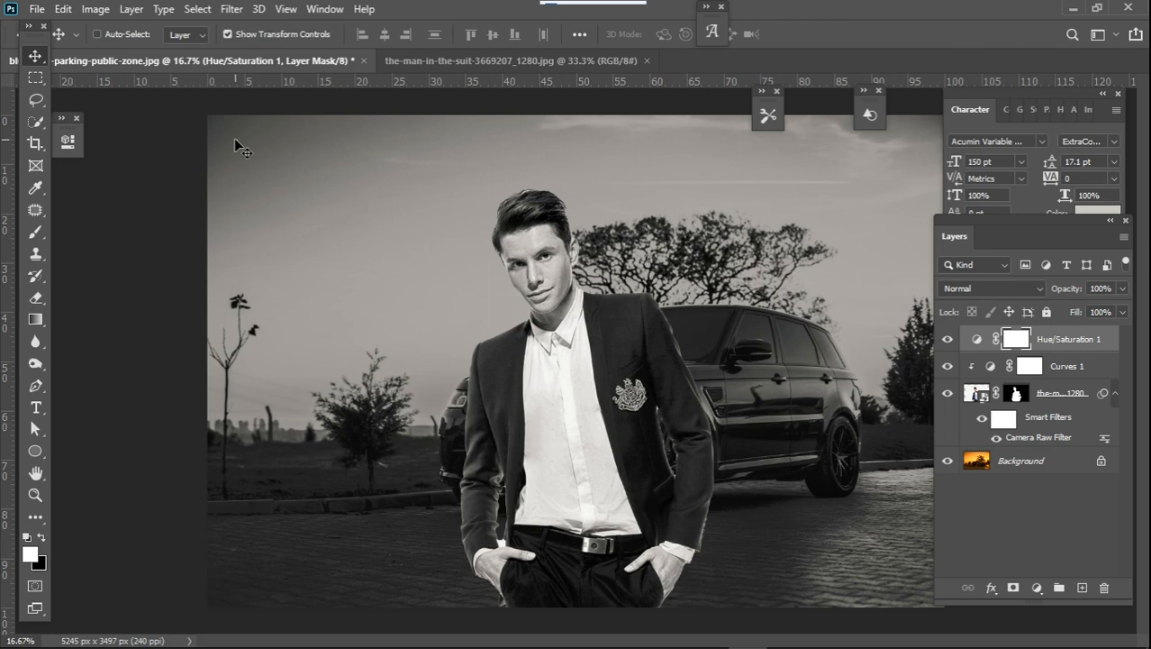
Lower the white point of the RGB curve in Curves 1 to match the man's brightness to the background.
key("ctrl+minus")
key("ctrl+minus")
key("ctrl+minus")
key("ctrl+minus")
key("ctrl+minus")
key("ctrl+minus")
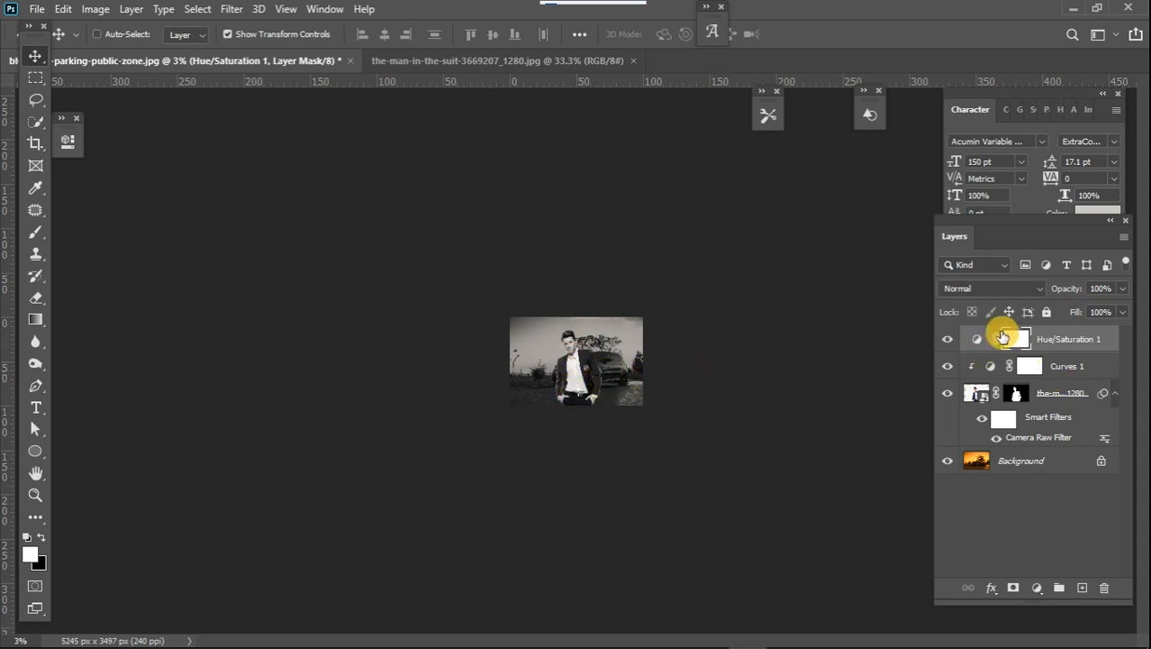
double_click(977, 342)
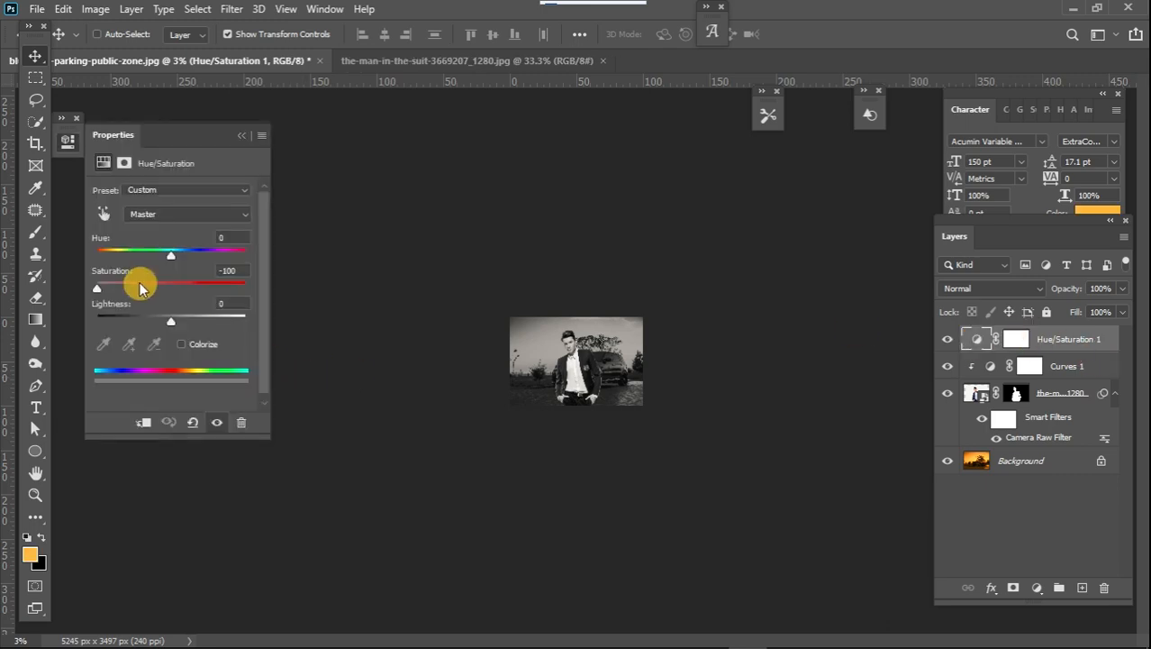
left_click(995, 367)
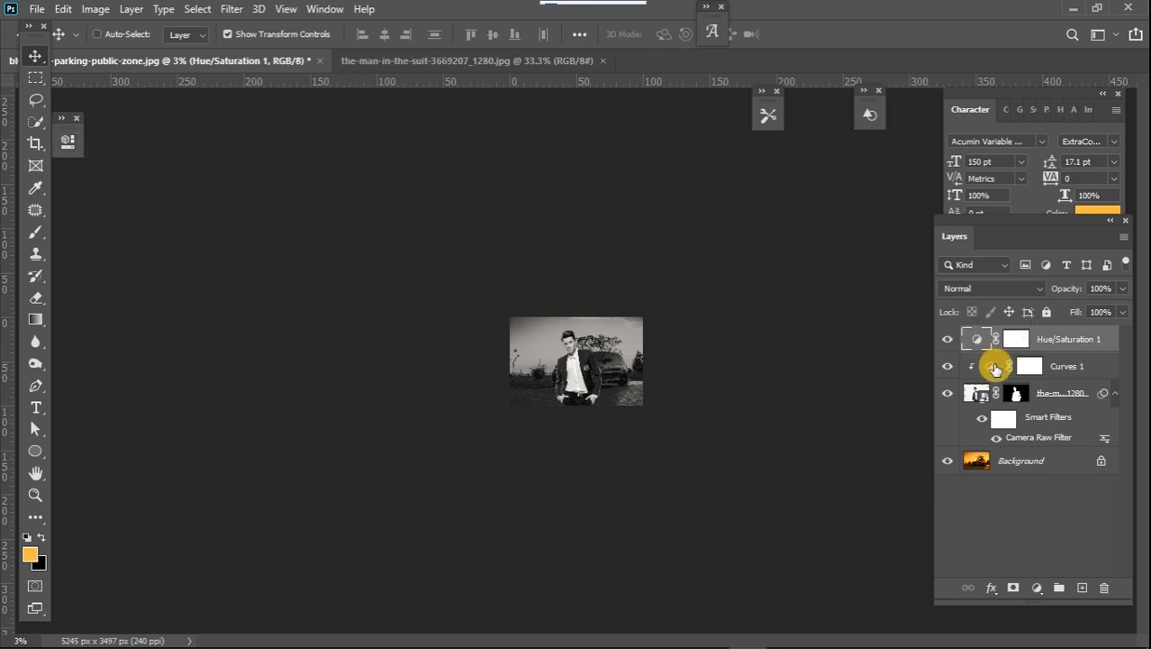
double_click(994, 368)
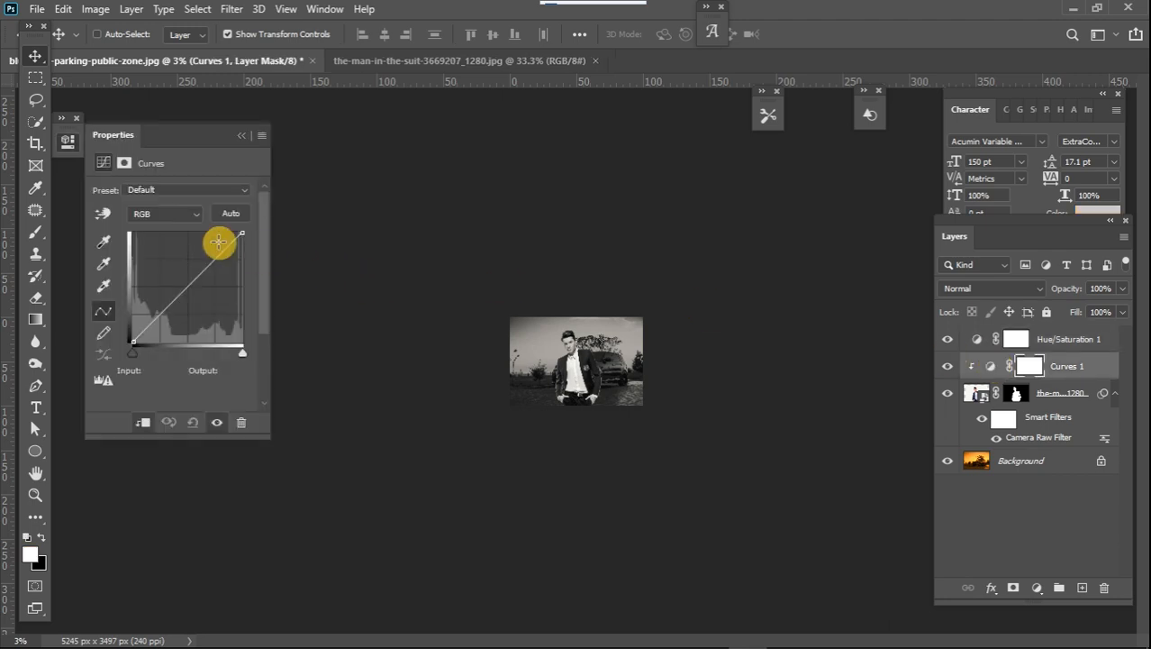
left_click(162, 214)
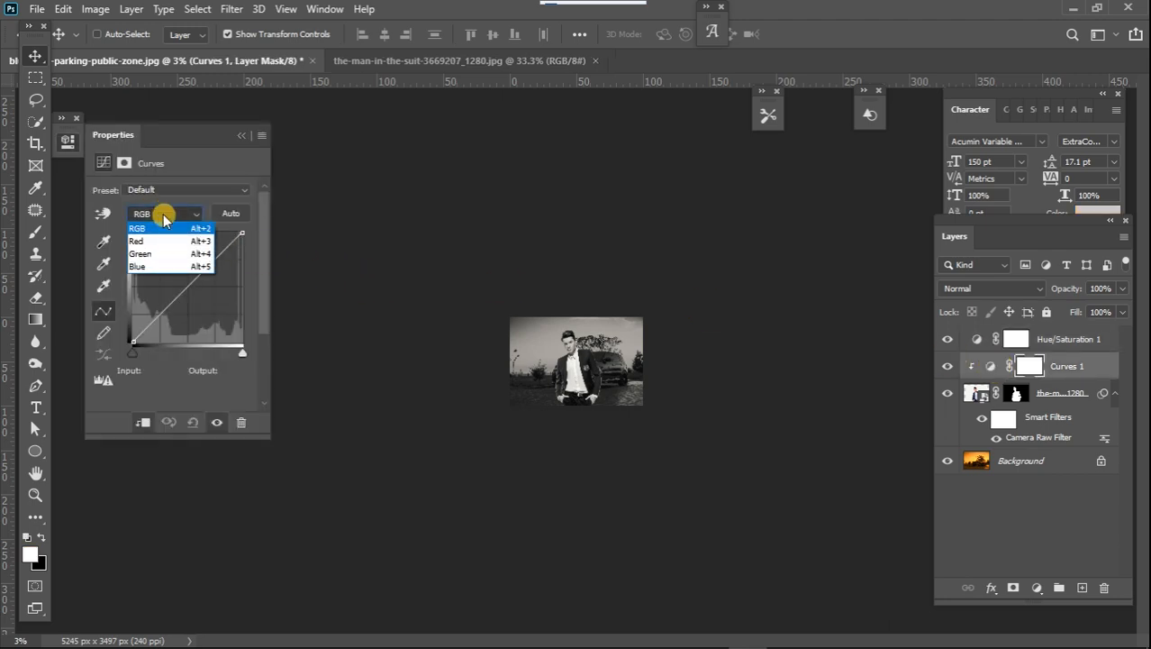
left_click(164, 216)
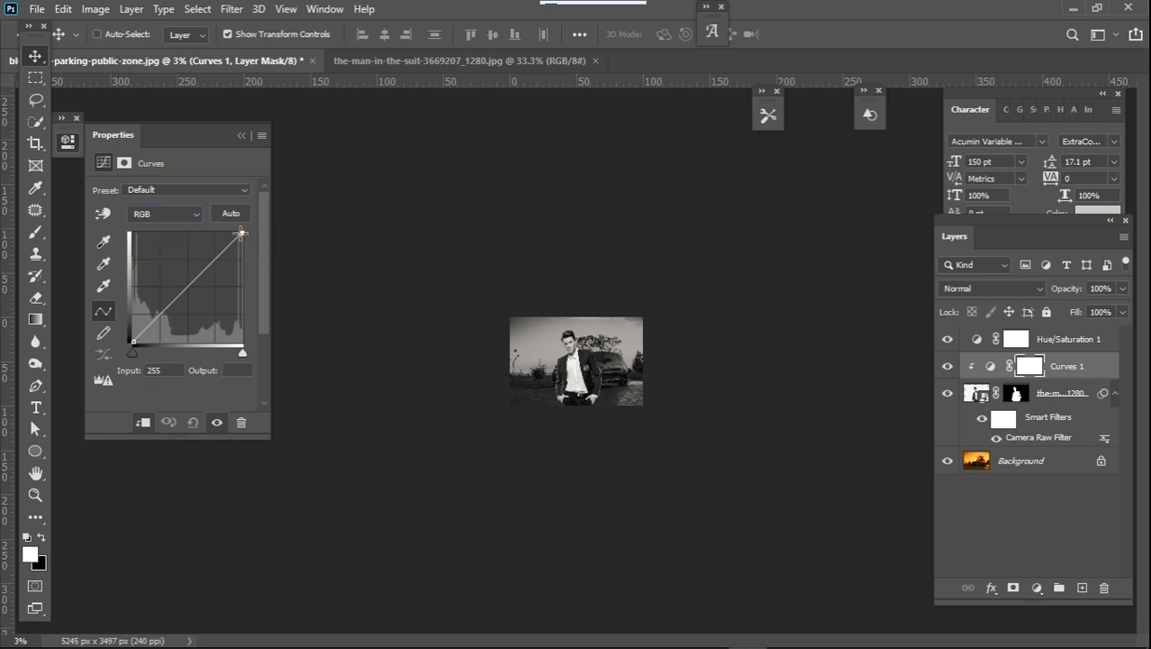
left_click_drag(240, 233, 242, 273)
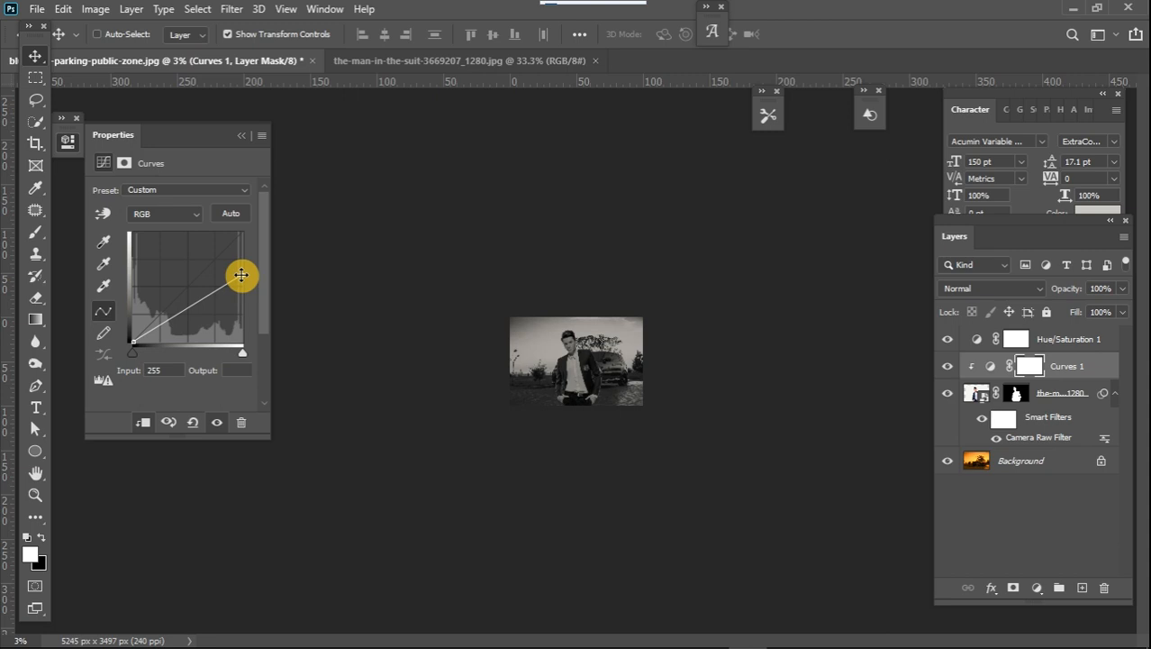
Hide the Hue/Saturation 1 layer to compare the image in colour, and delete that layer.
key("ctrl+plus")
key("ctrl+plus")
key("ctrl+plus")
key("ctrl+plus")
key("ctrl+plus")
key("ctrl+plus")
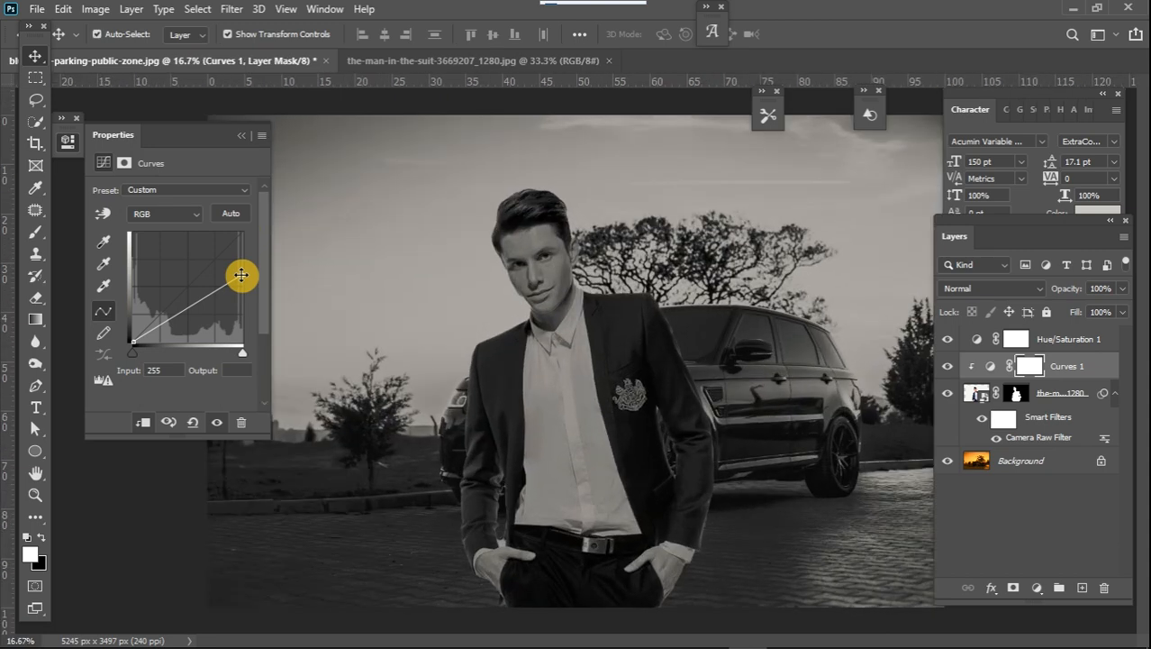
key("ctrl+minus")
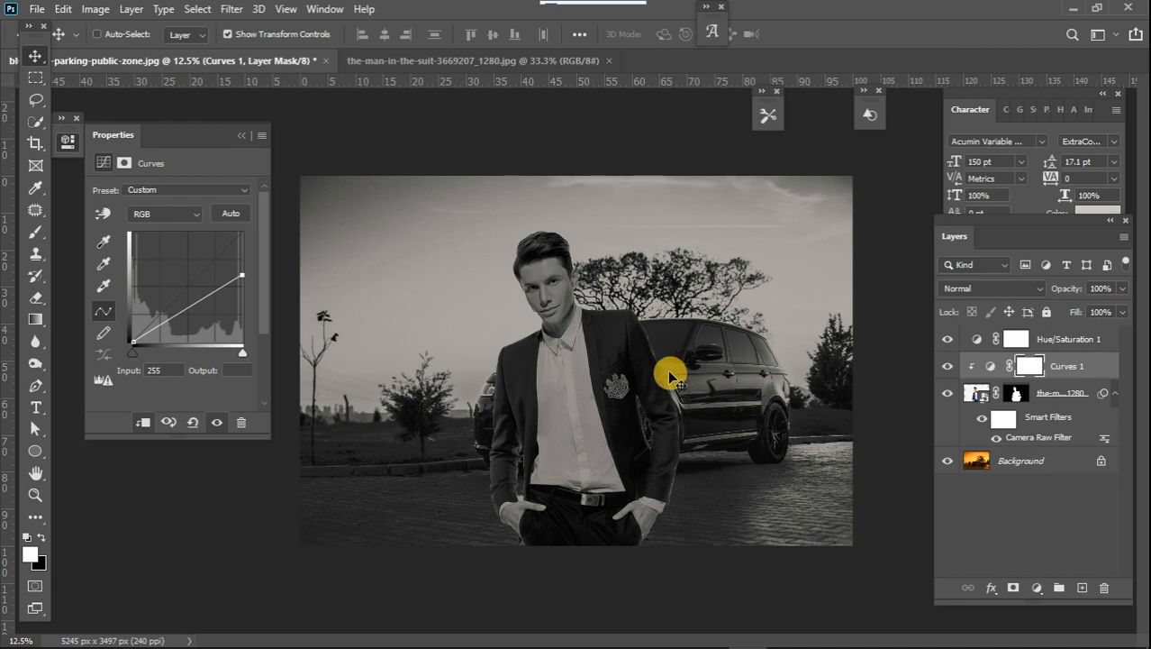
left_click(948, 341)
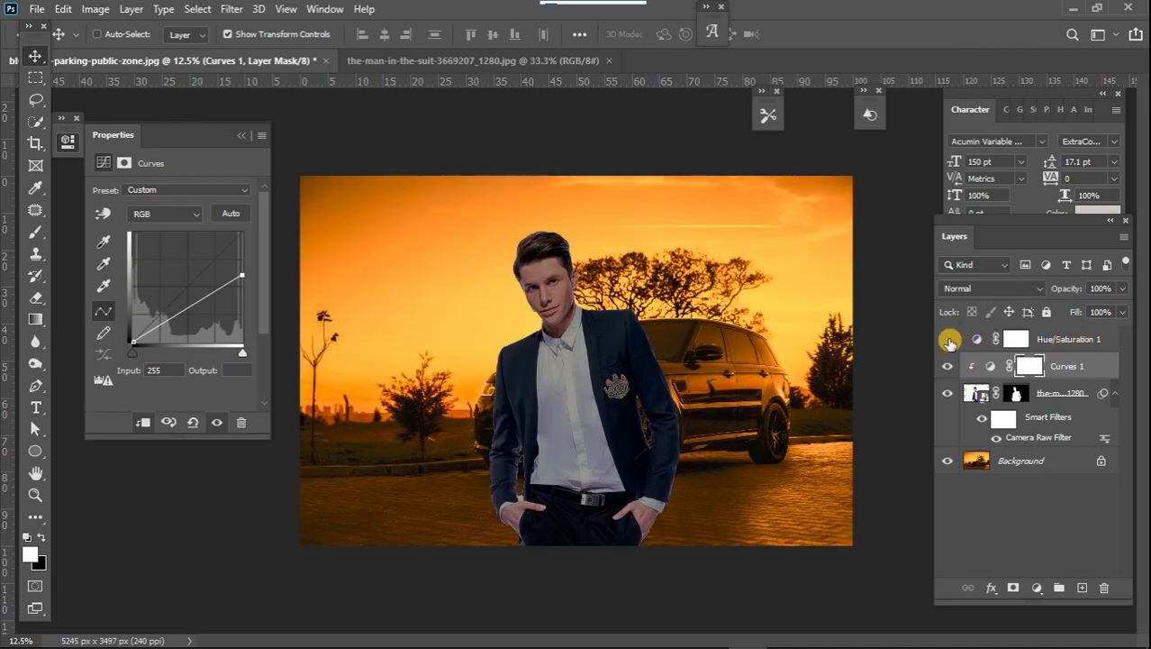
left_click(1060, 341)
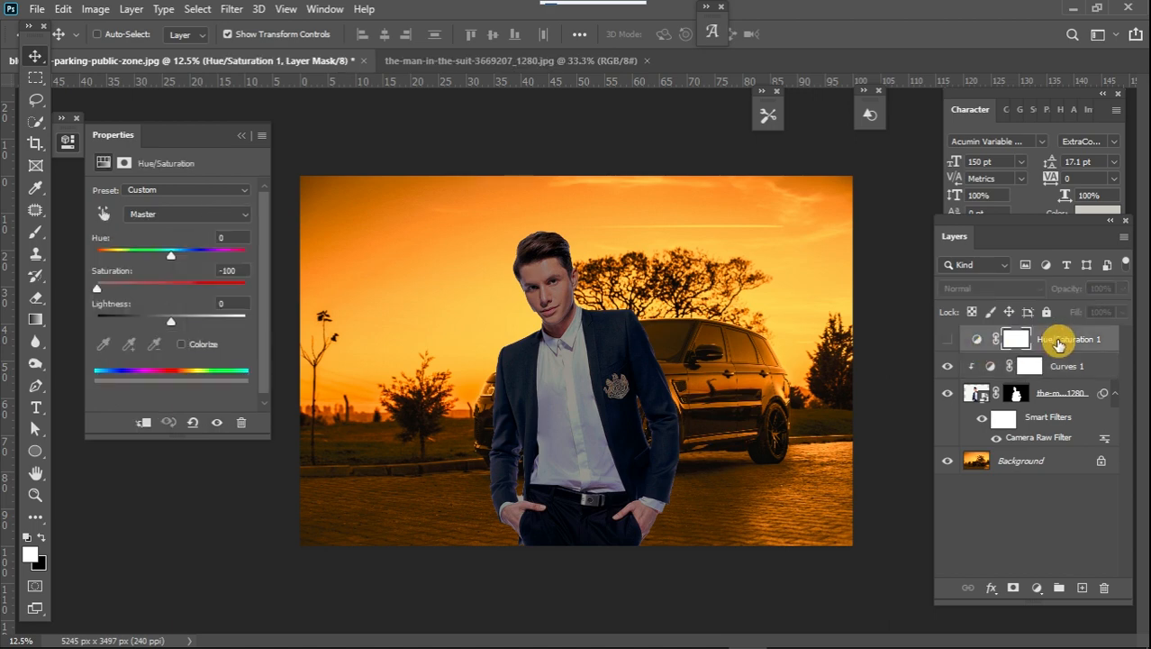
key("Delete")
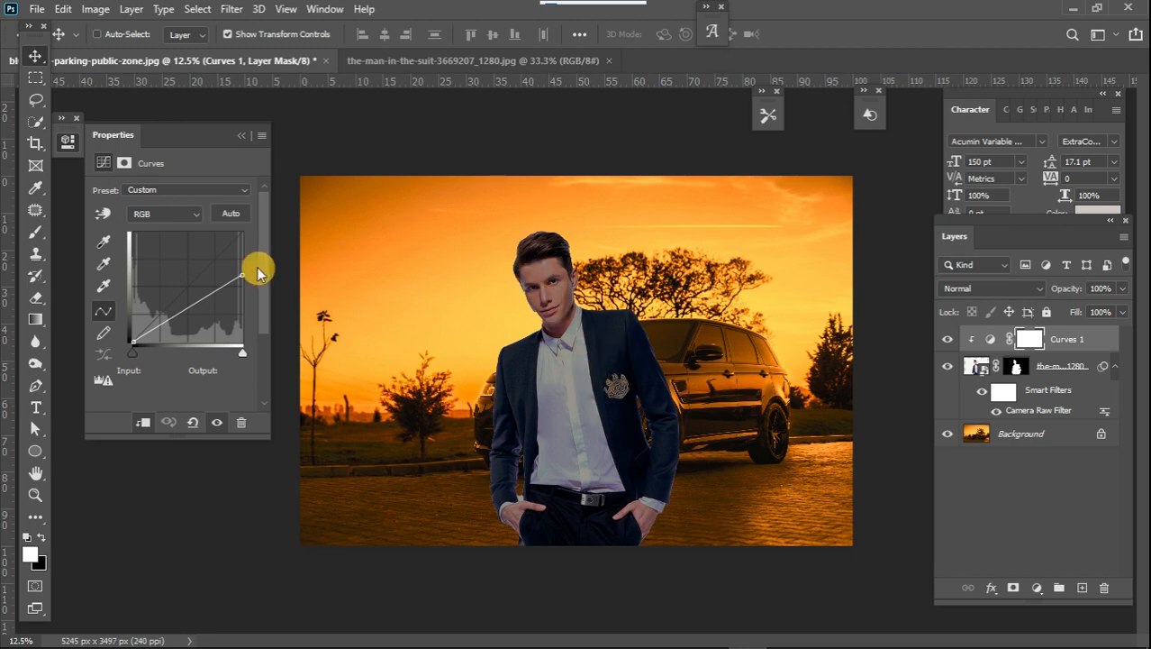
Raise the highlights of the Red channel curve in Curves 1 with a point at input 215.
left_click(189, 214)
left_click(149, 241)
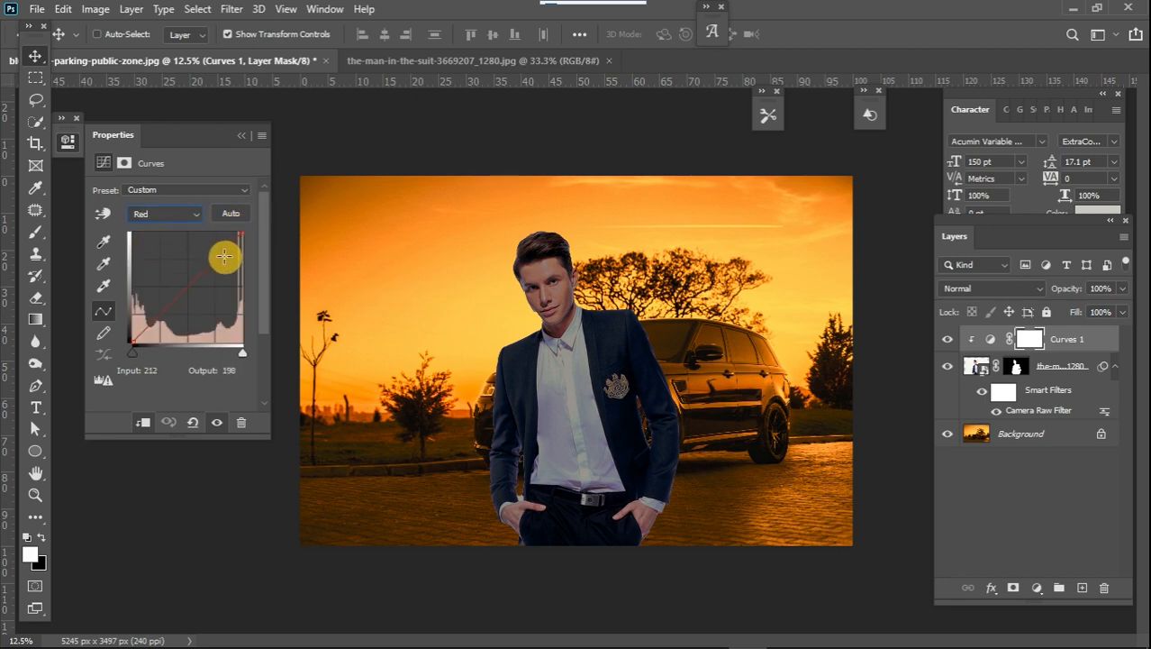
left_click_drag(229, 250, 232, 259)
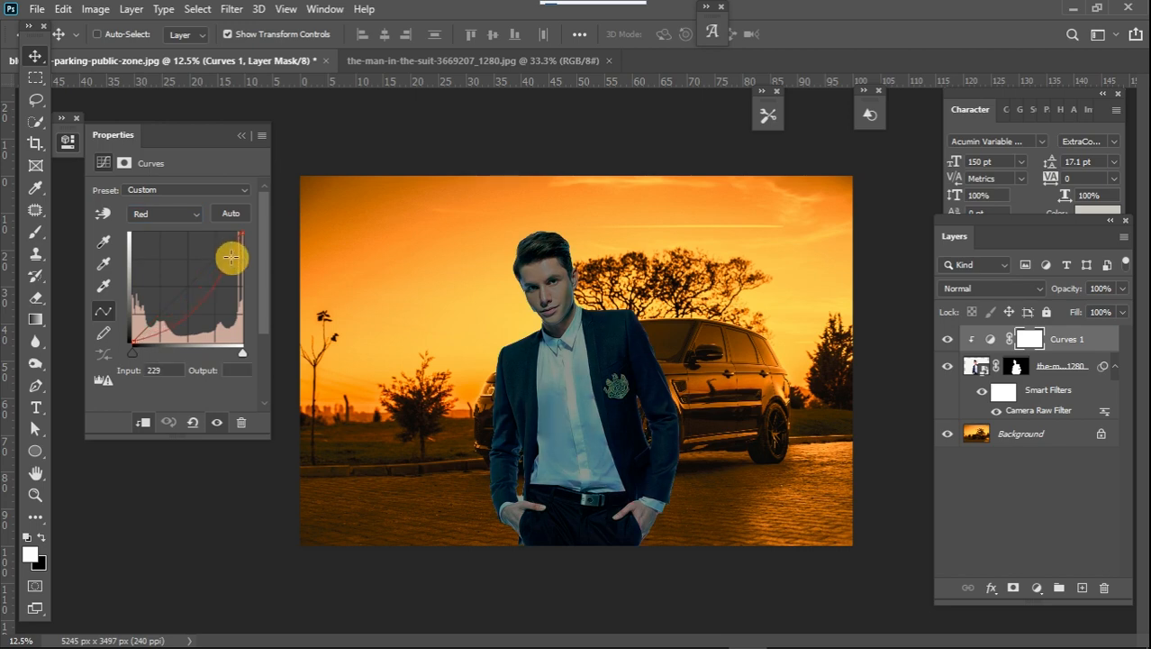
left_click_drag(232, 258, 225, 238)
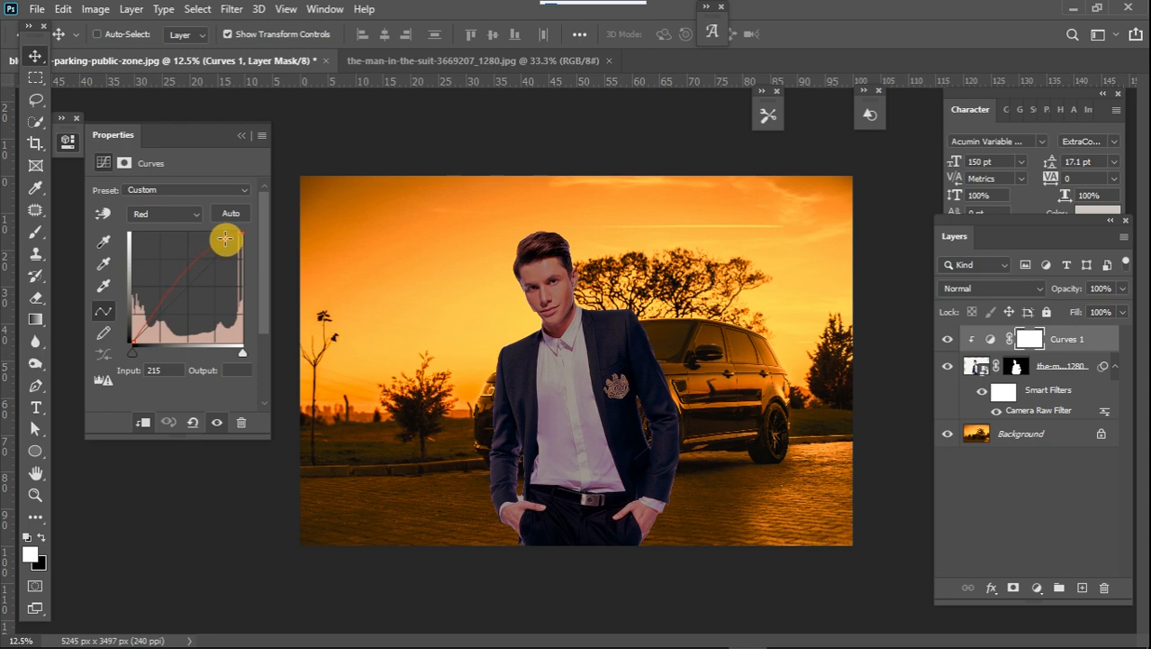
Lower the white point of the Blue channel curve at input 255 to warm the man's tones.
left_click(181, 215)
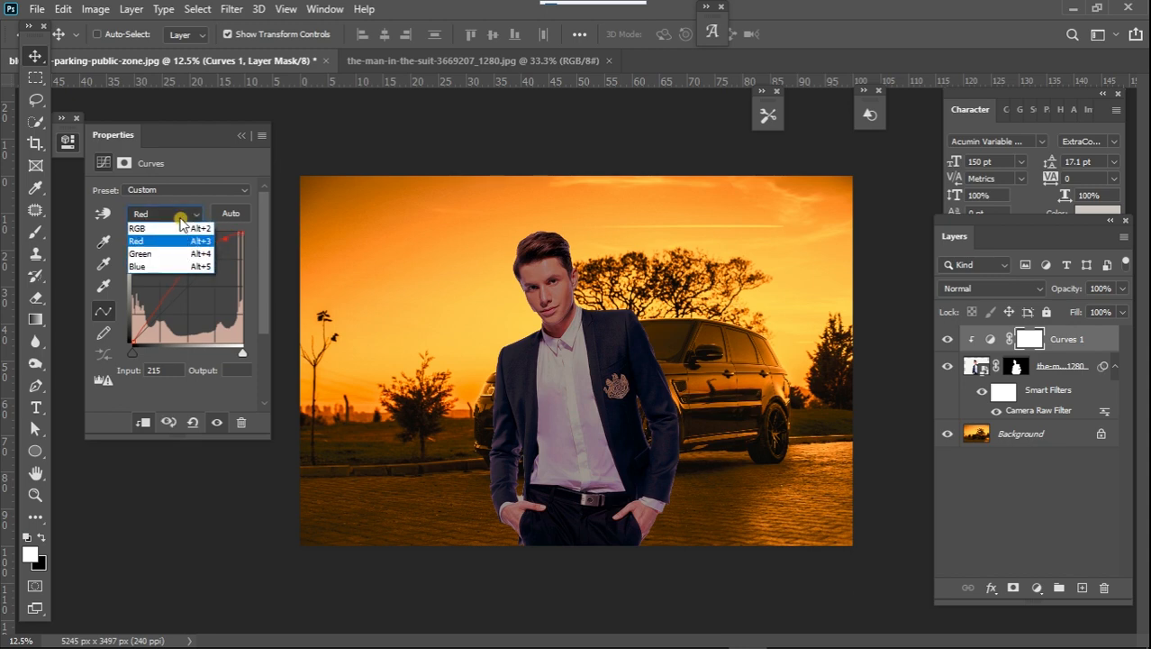
left_click(167, 268)
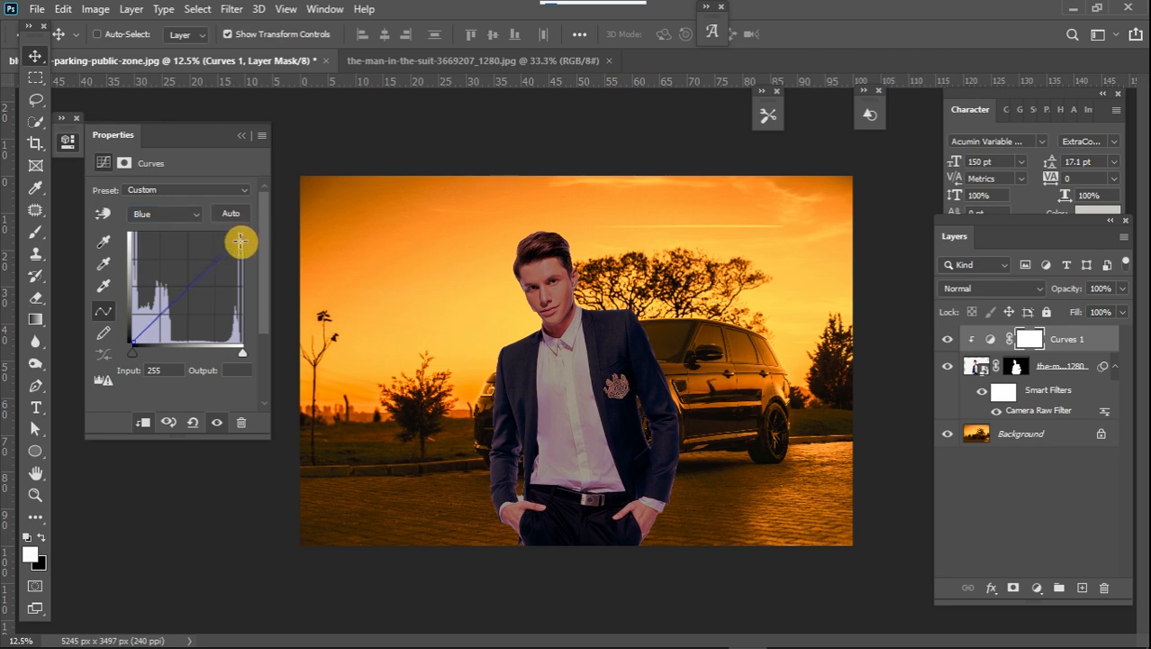
left_click_drag(239, 240, 244, 262)
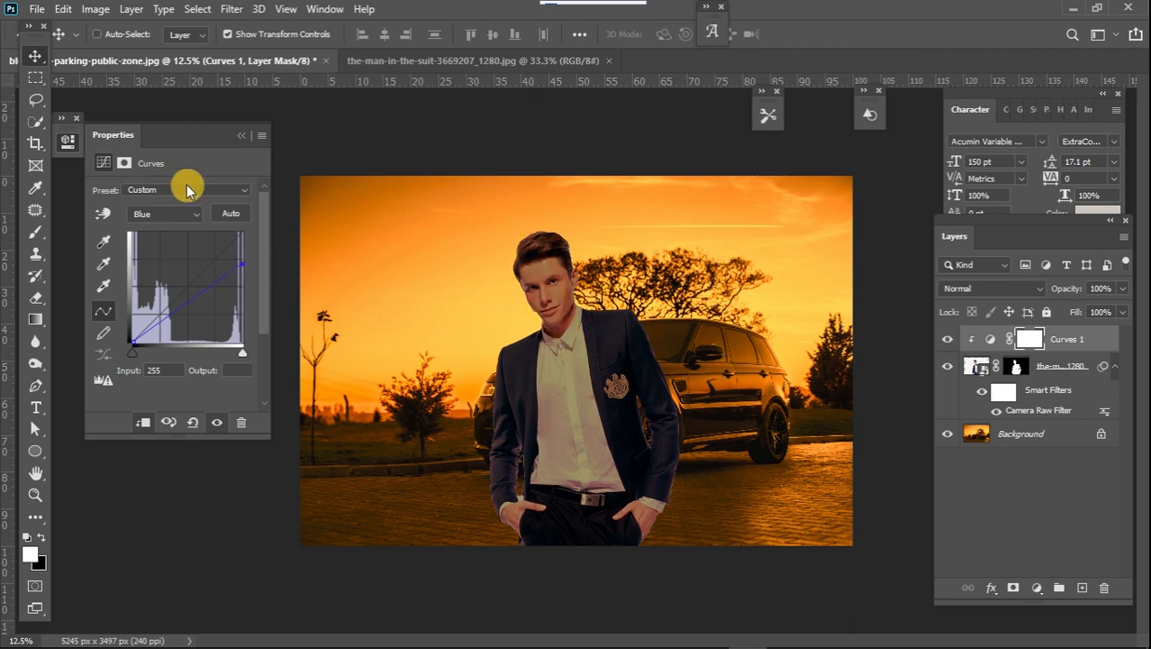
Raise the Green channel curve slightly in the highlights with a point at input 217.
left_click(169, 213)
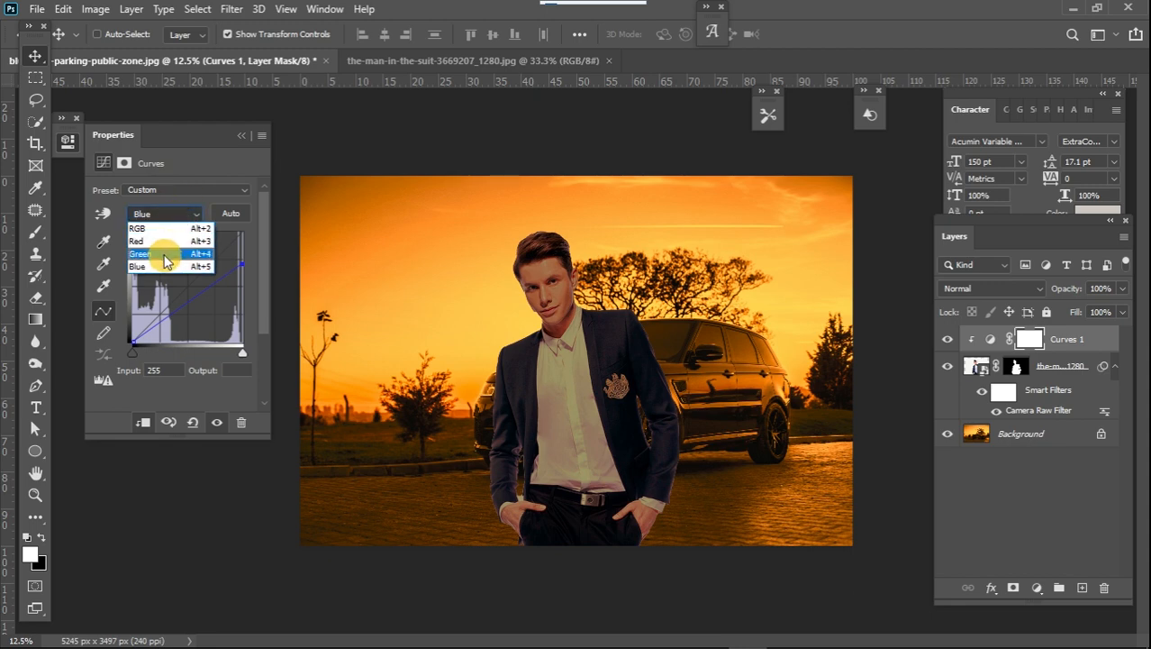
left_click(167, 253)
left_click_drag(229, 245, 226, 245)
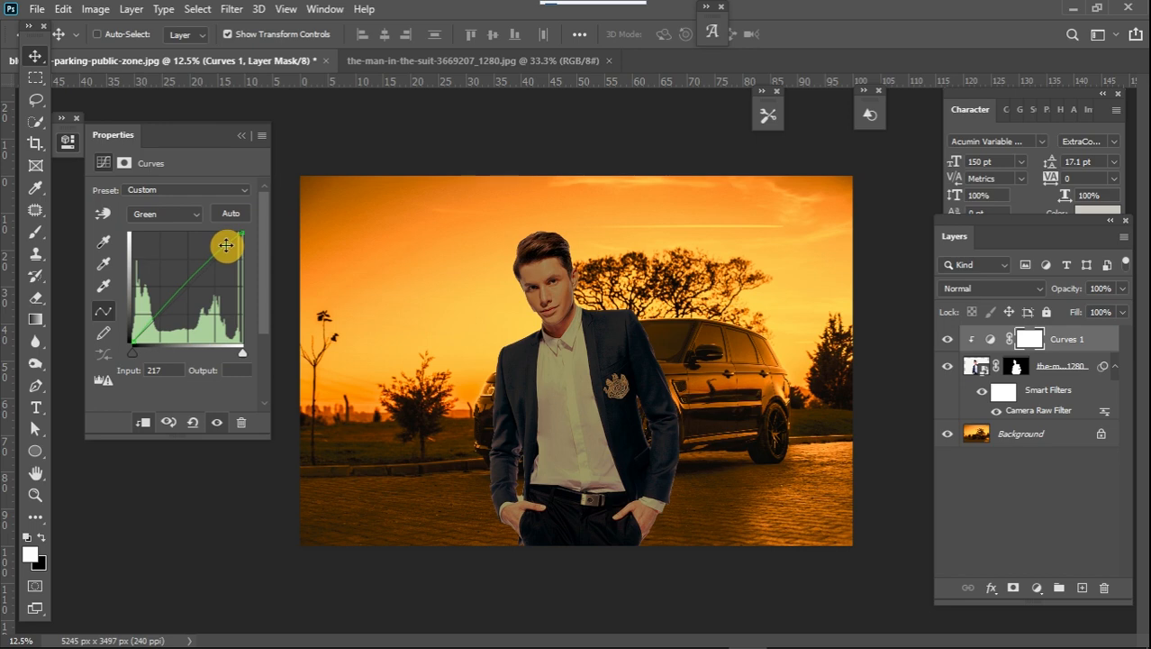
key("ctrl+plus")
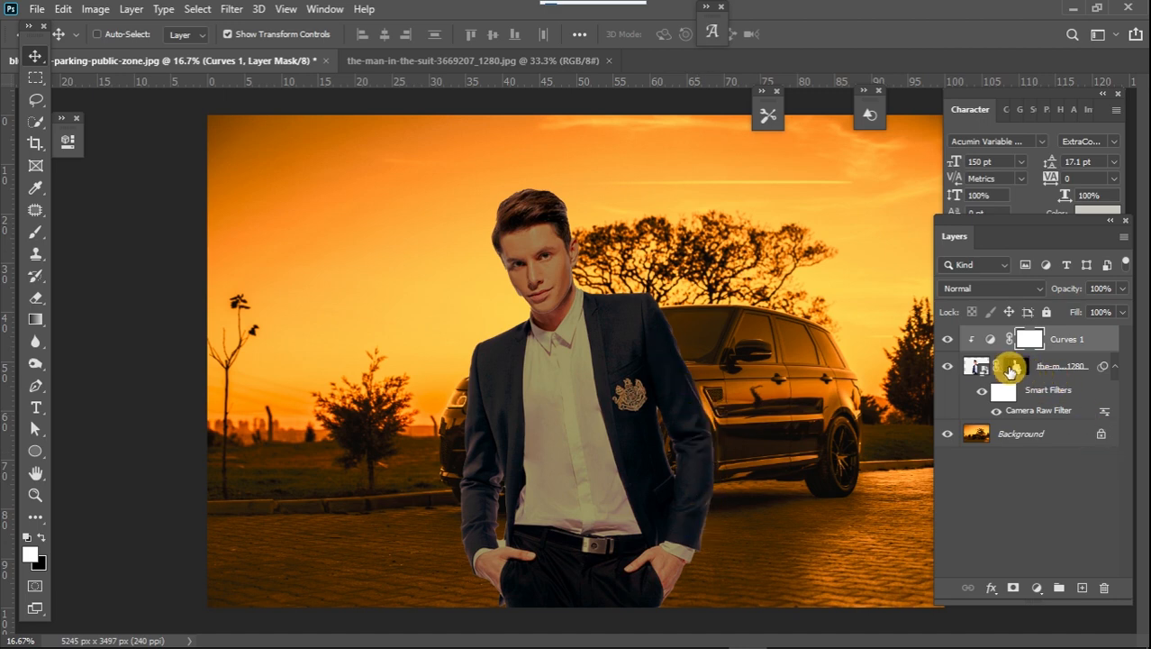
Rasterize the man's layer and darken the light jacket edges with the Burn tool at size 175, Midtones range and 50% exposure.
left_click(1063, 369)
right_click(1063, 373)
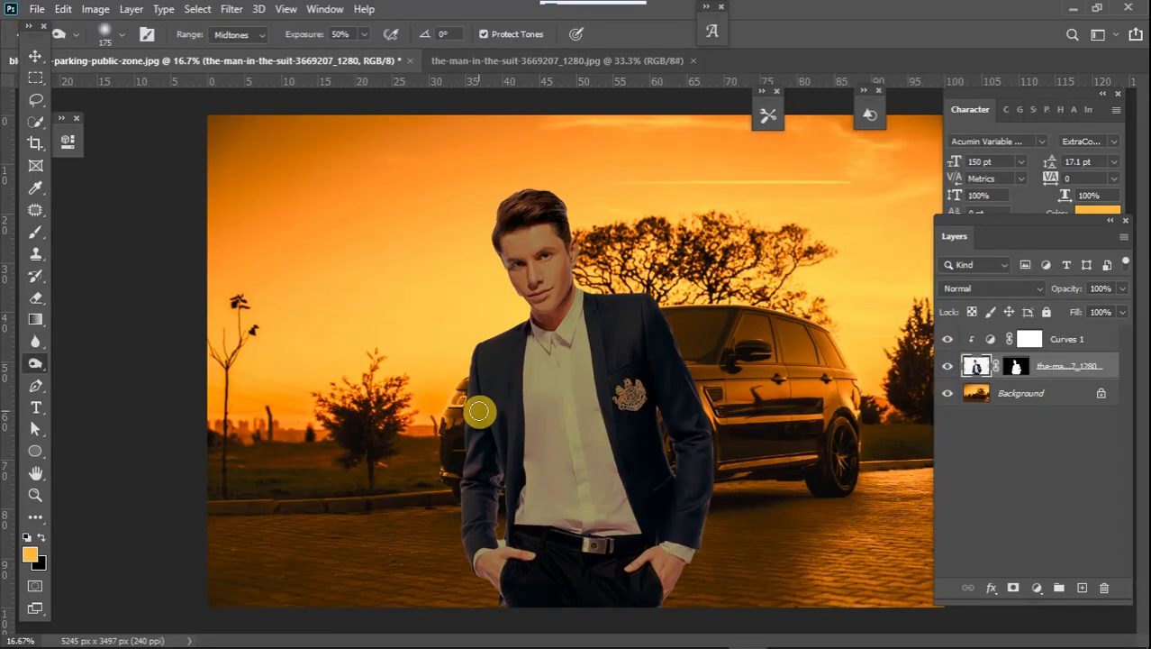
key("ctrl+plus")
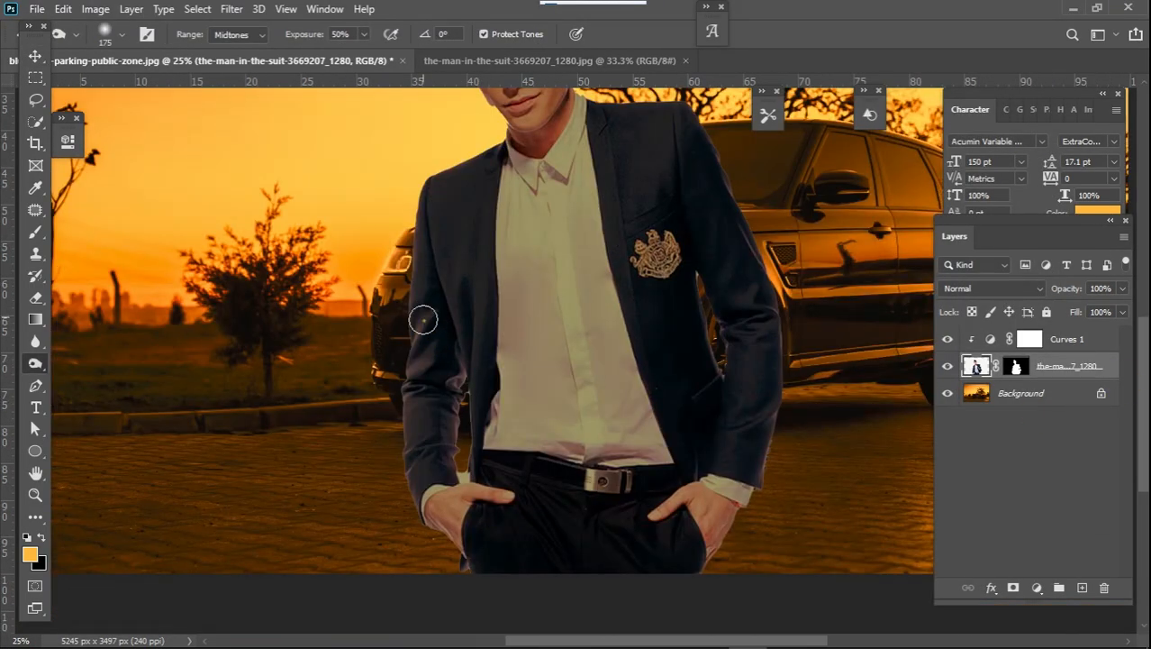
mouse_move(423, 319)
left_mouse_down()
mouse_move(395, 431)
mouse_move(403, 509)
mouse_move(389, 355)
mouse_move(412, 293)
left_mouse_up()
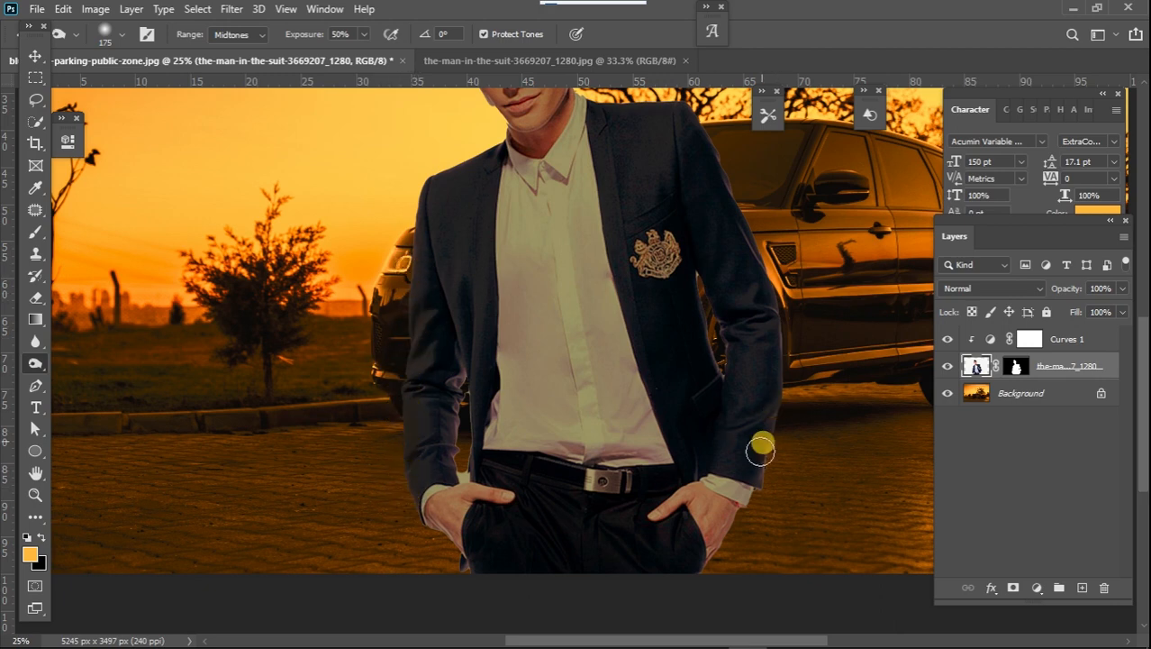
scroll(405, 451, "up", 3)
scroll(404, 450, "up", 1)
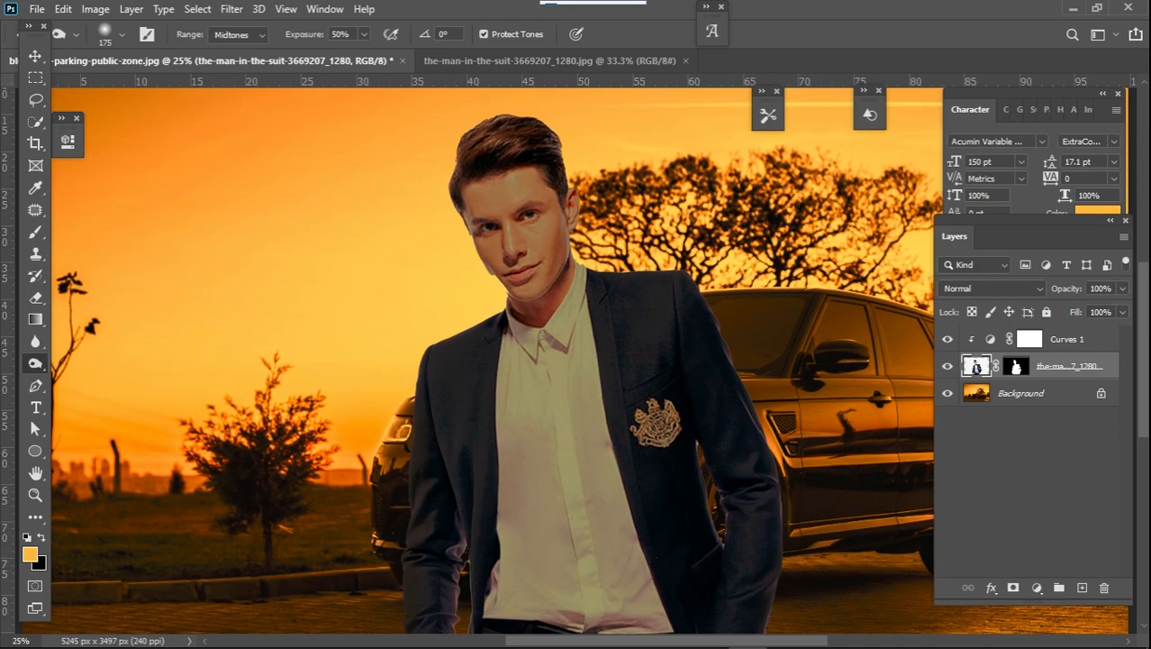
key("ctrl+minus")
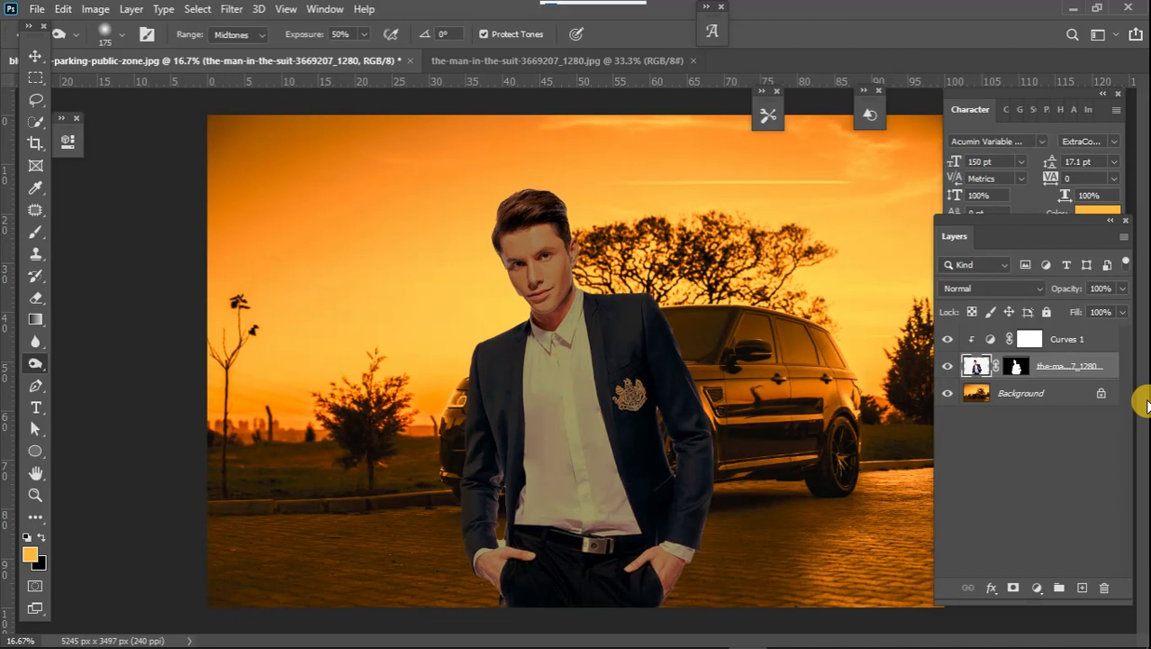
Add a Color Lookup adjustment layer above Curves 1 using the Crisp_Warm.look 3D LUT.
left_click(1090, 344)
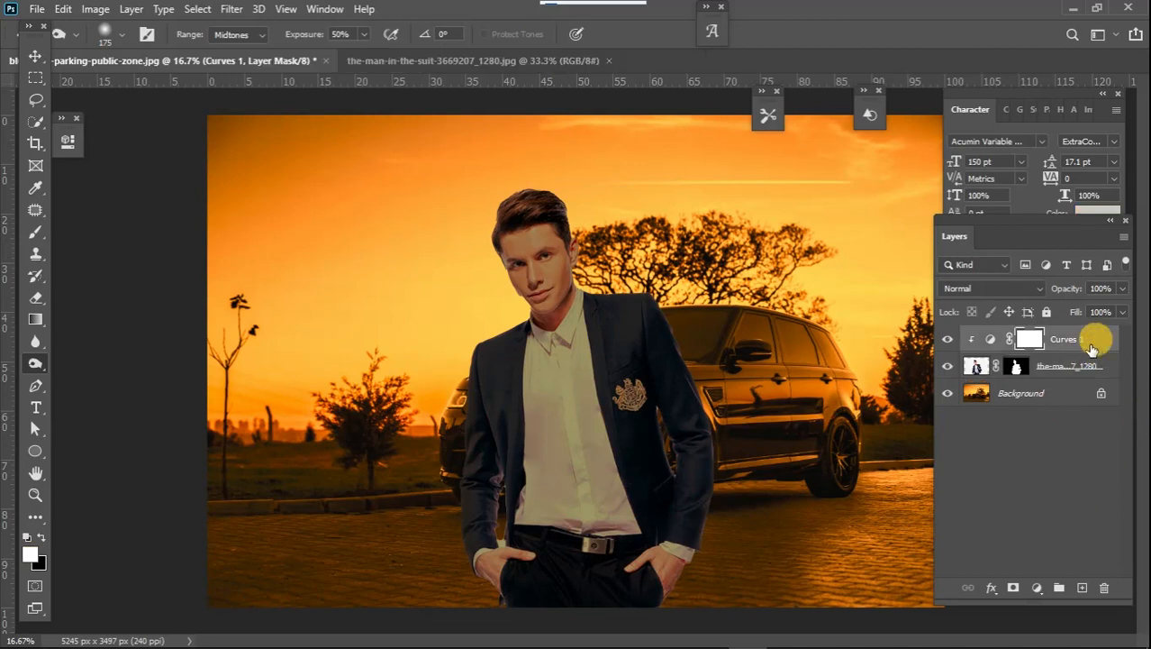
left_click(1037, 586)
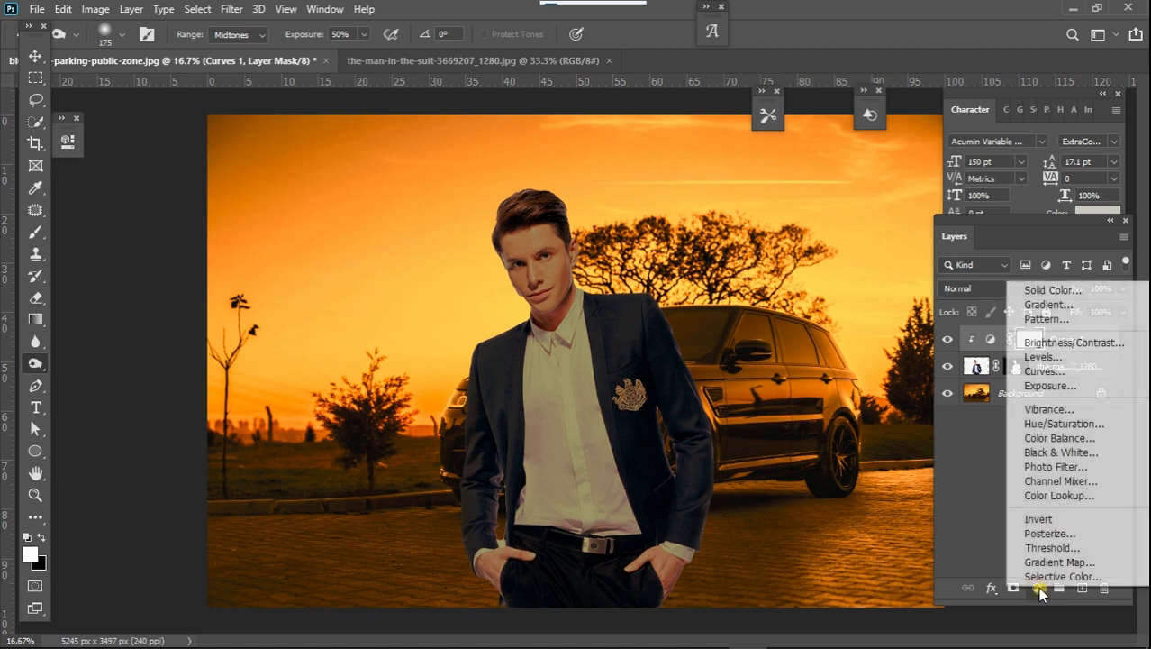
left_click(1074, 496)
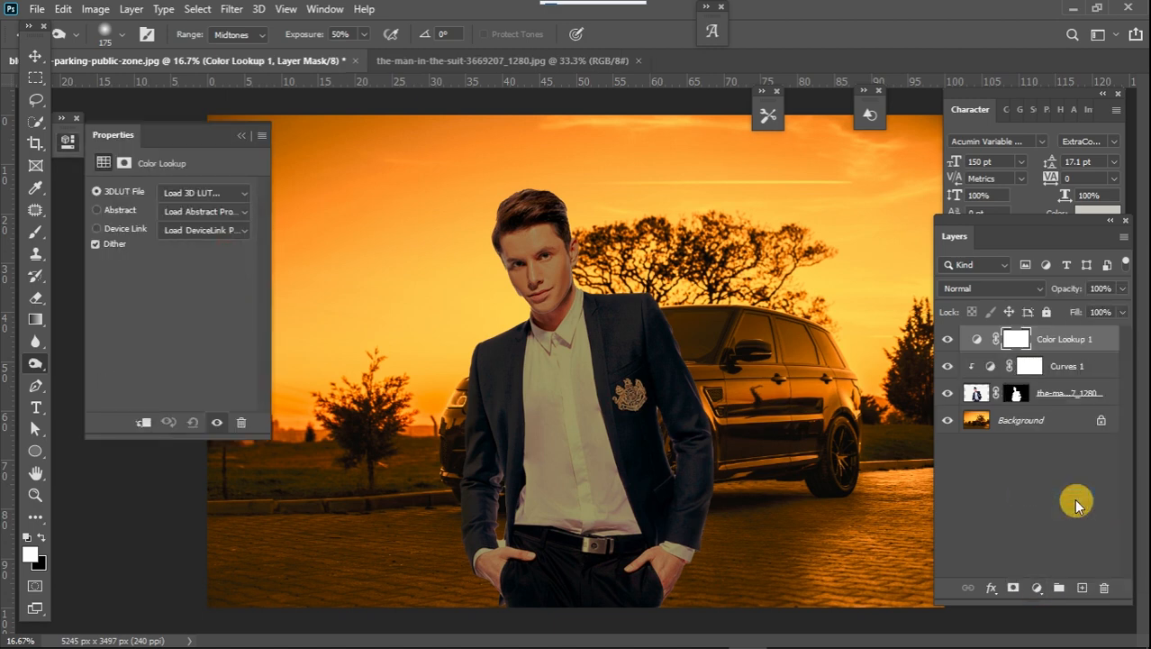
left_click(207, 196)
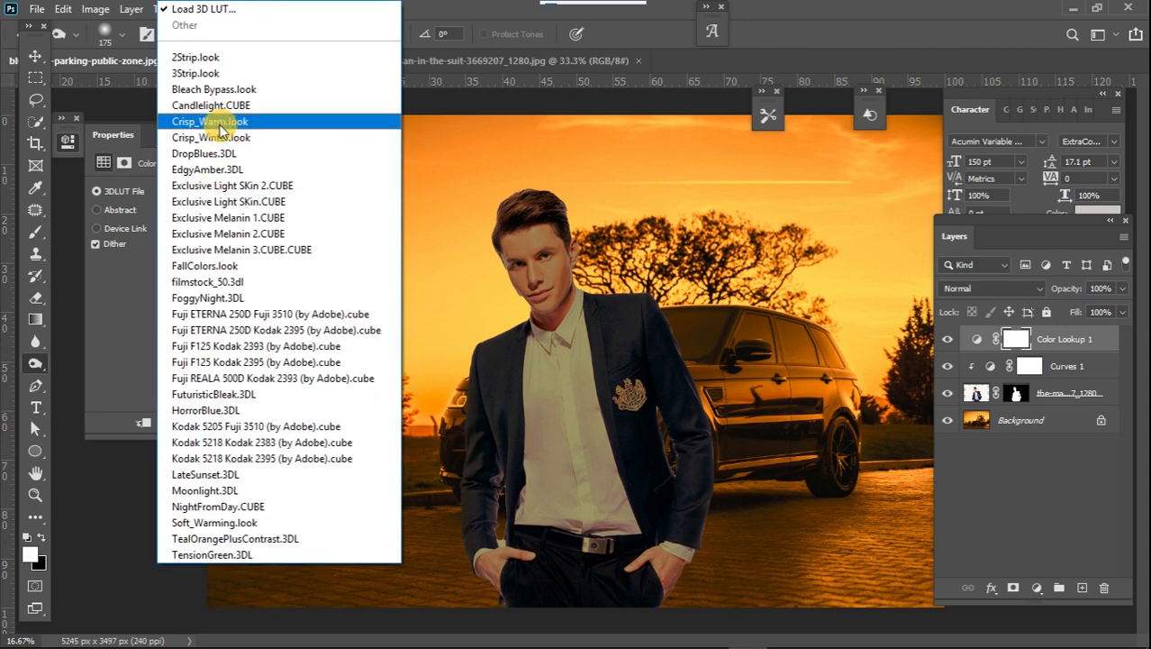
left_click(231, 122)
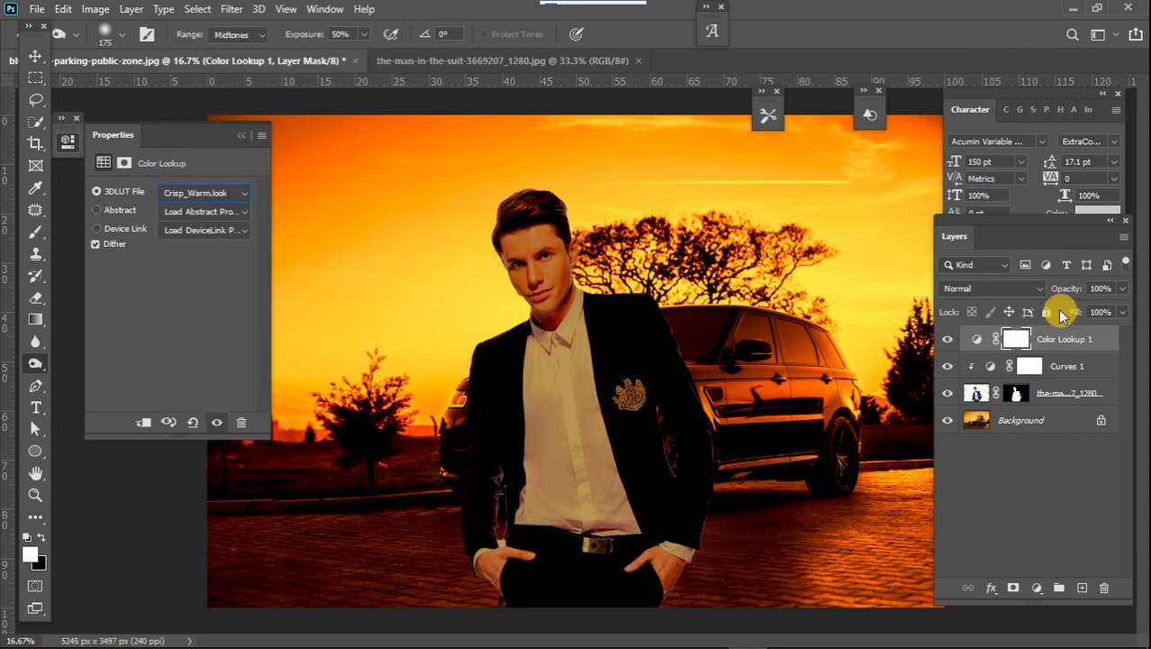
Reduce the Color Lookup layer's opacity to 36%.
left_click(1122, 289)
left_click_drag(1120, 308, 1098, 311)
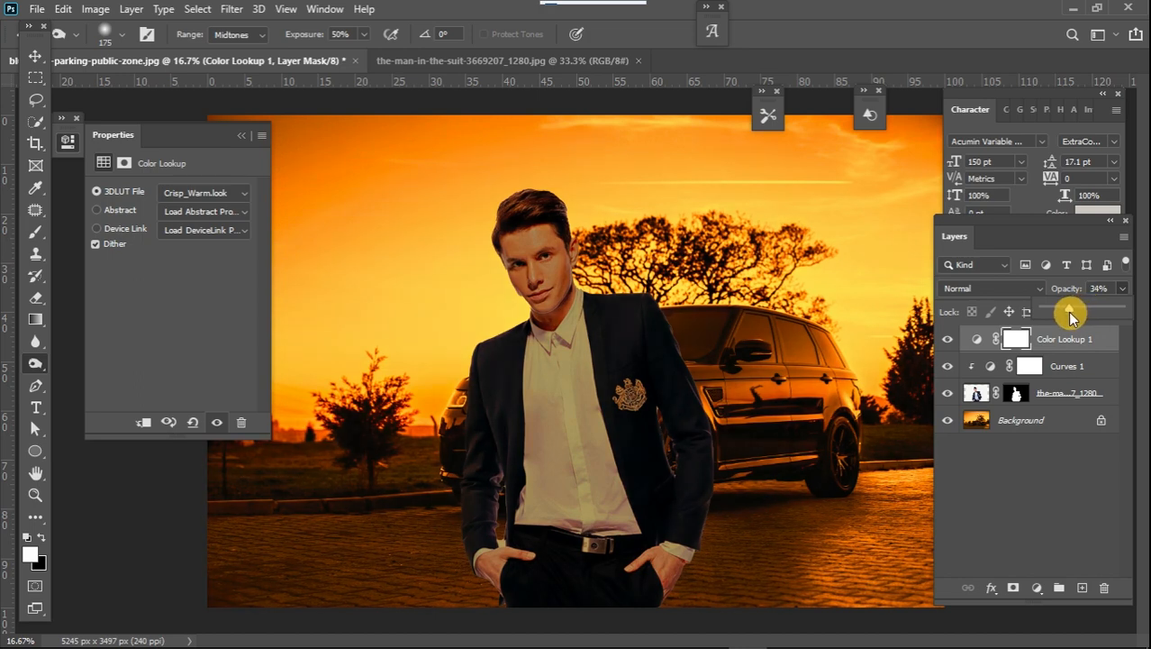
left_click_drag(1068, 316, 1071, 314)
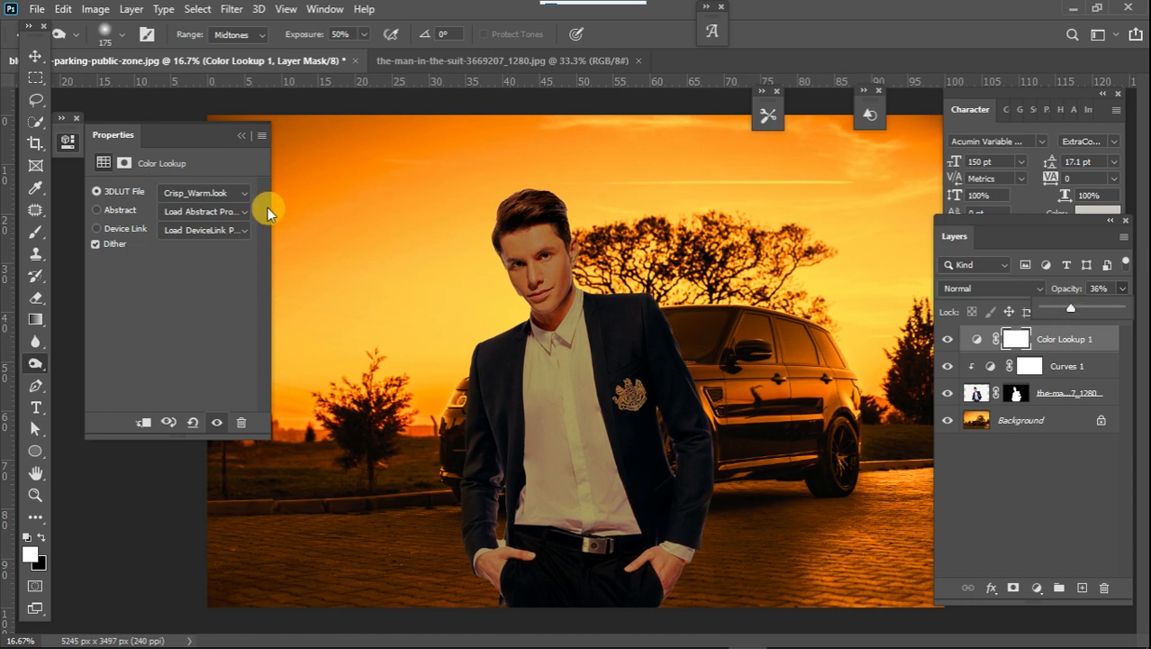
Create a new empty layer directly above the man's layer, clipped to it, and set its blend mode to Screen.
left_click(1097, 391)
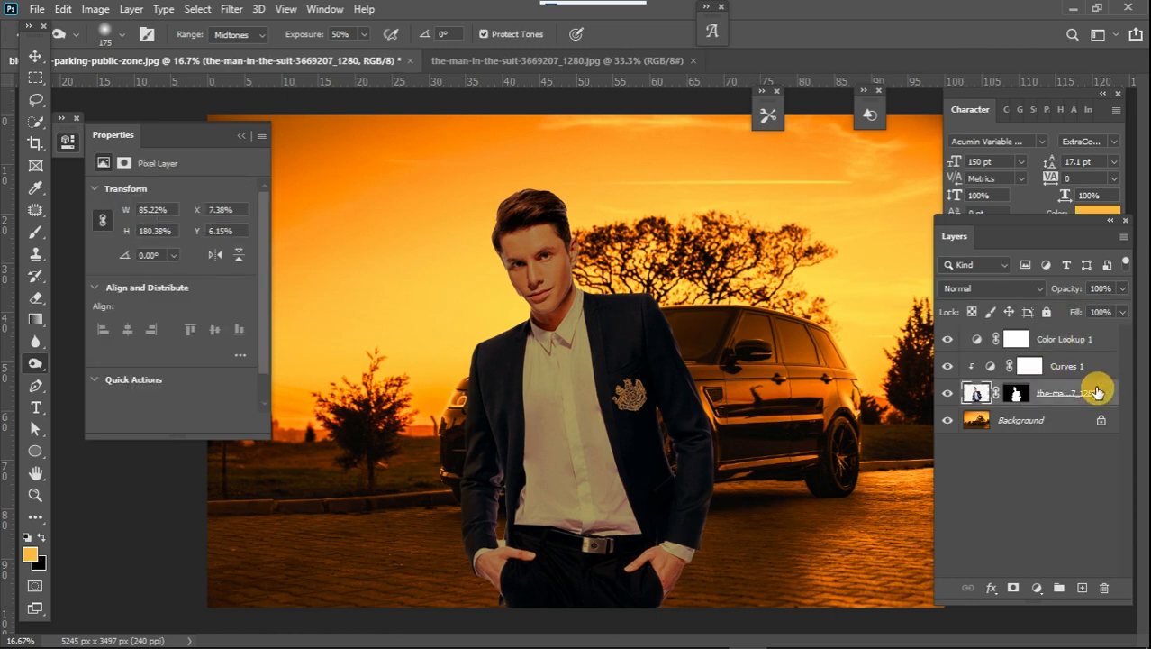
left_click(1084, 590)
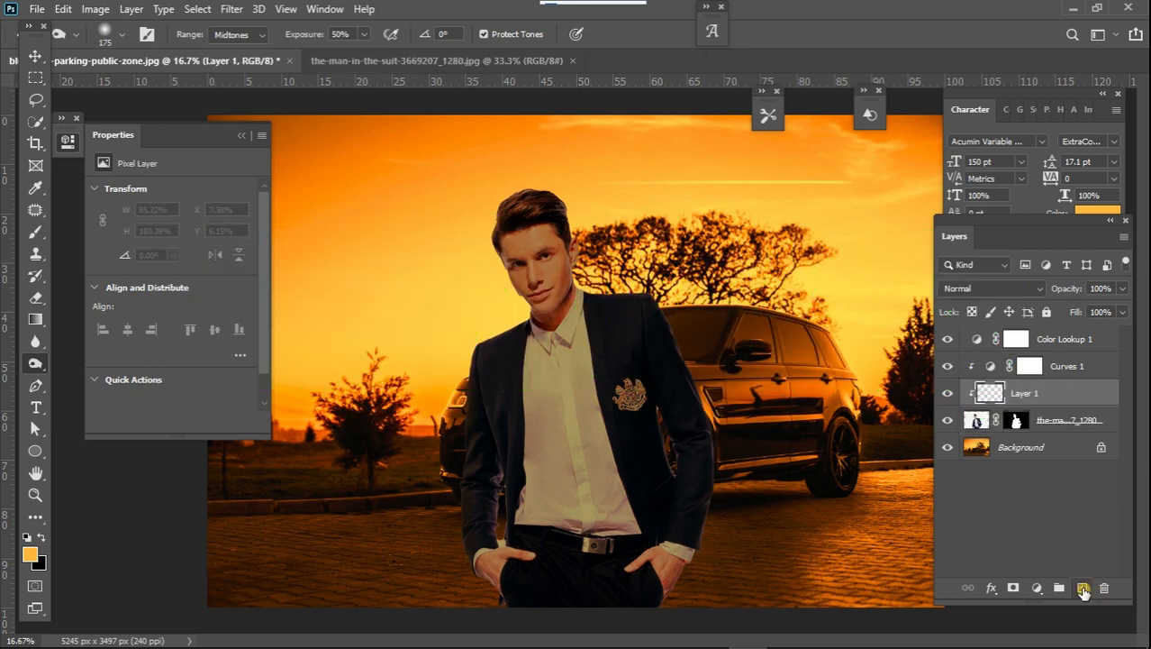
left_click(1070, 396)
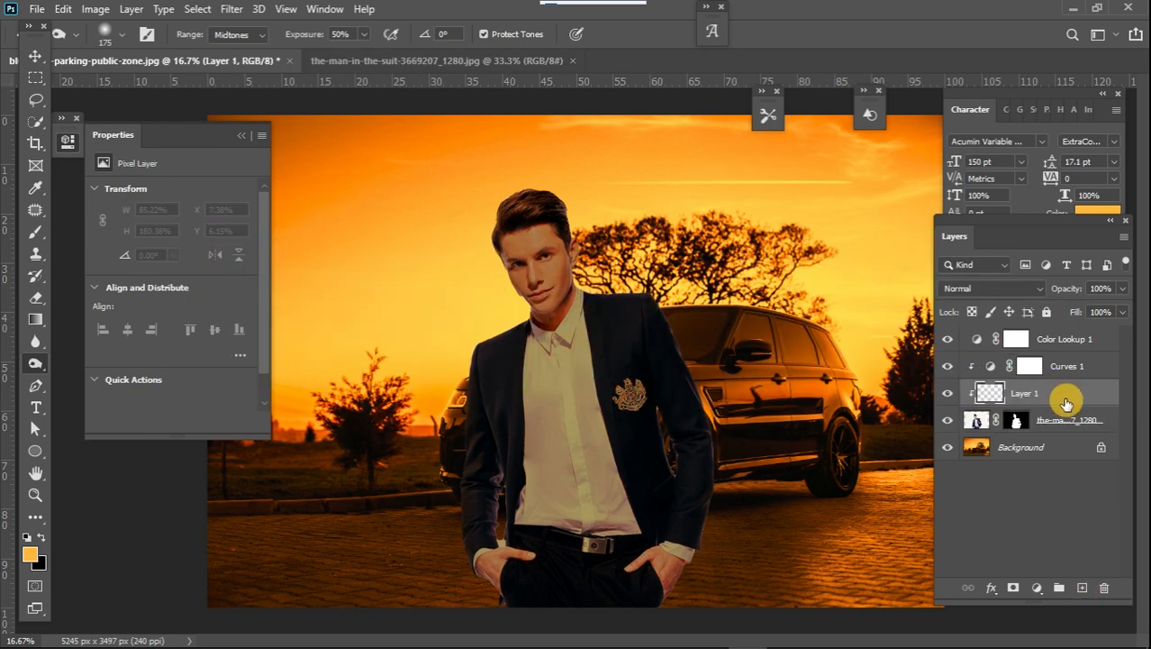
left_click(996, 286)
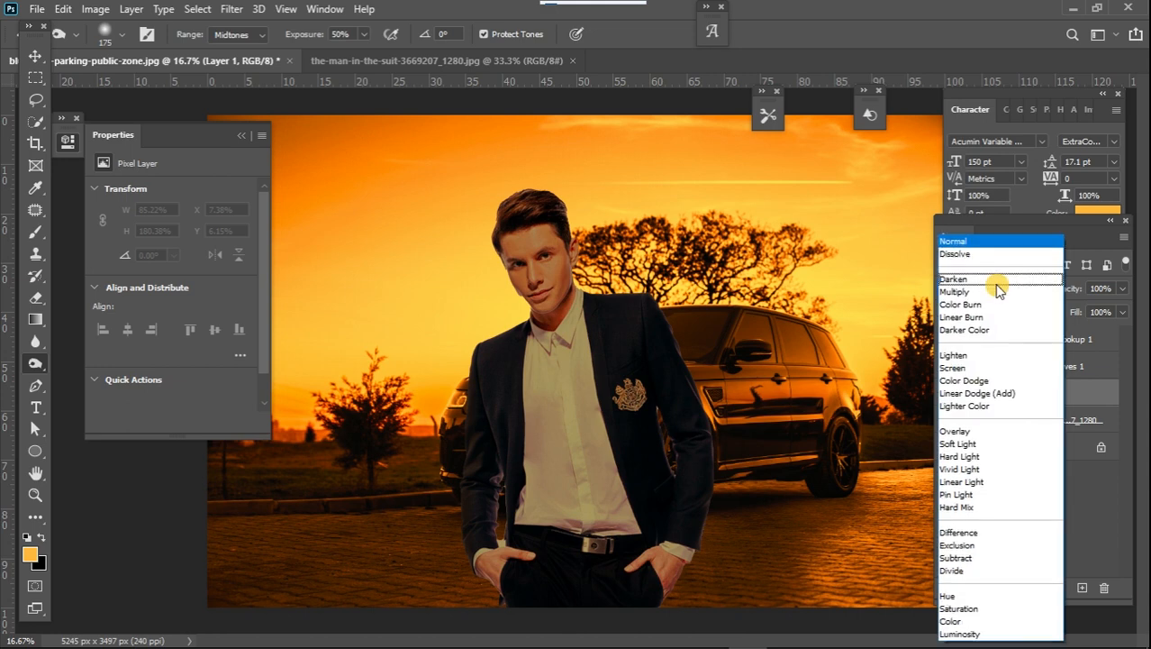
left_click(963, 369)
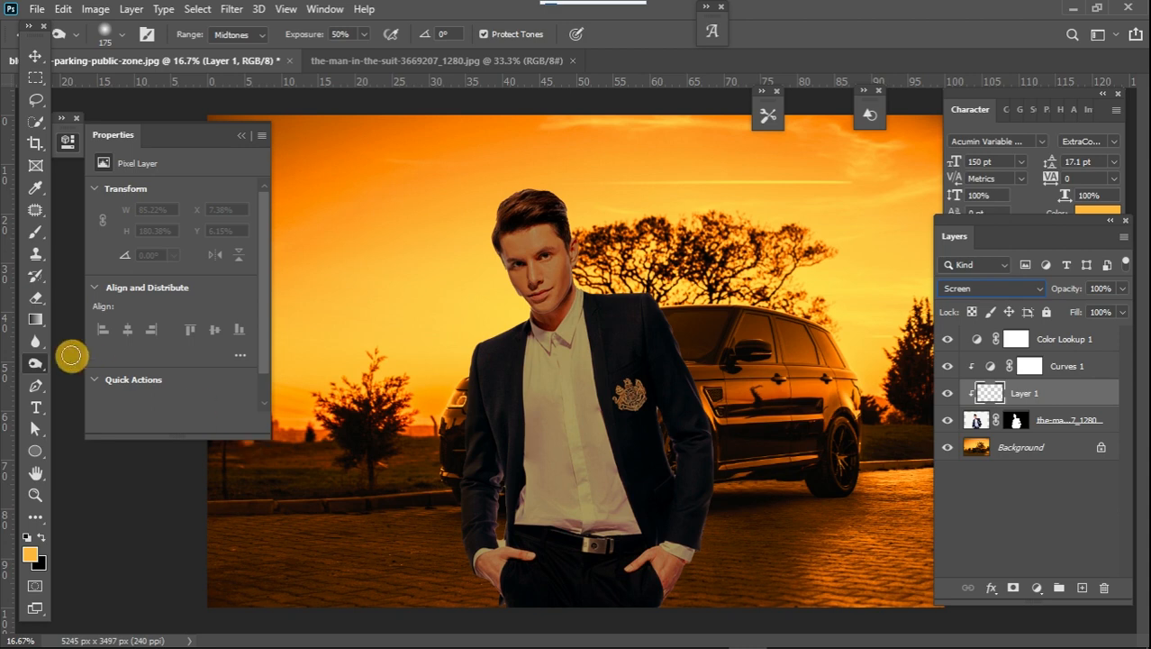
Choose the Brush tool and sample the bright orange on the car's front fender as the foreground color.
left_click(36, 232)
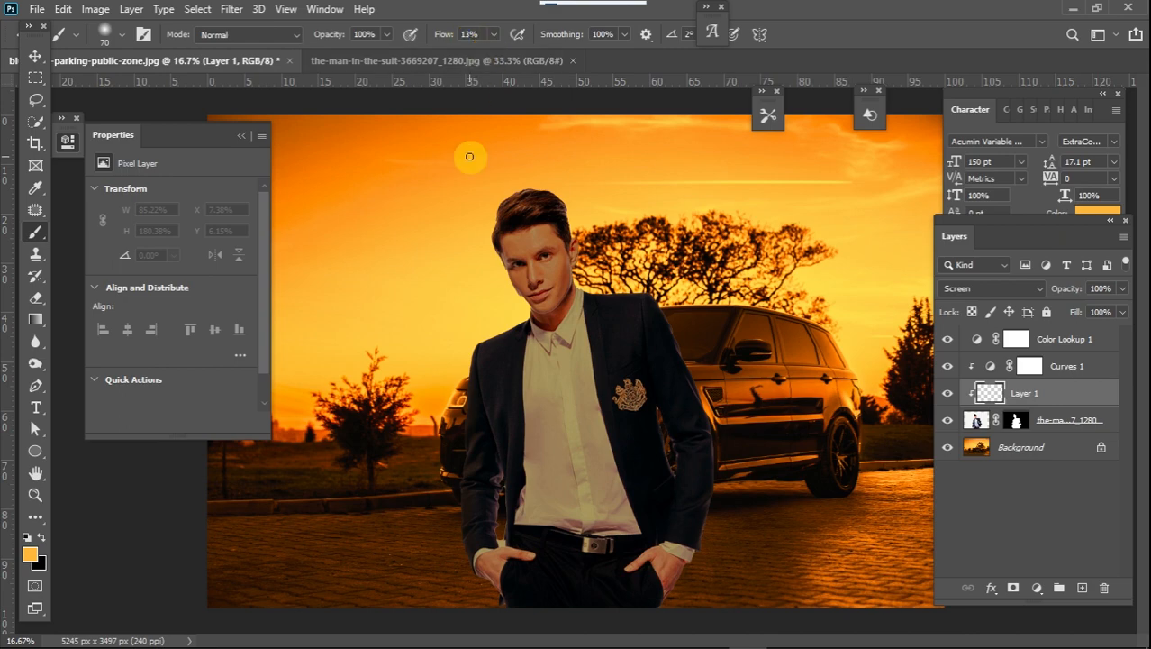
scroll(450, 287, "up", 3)
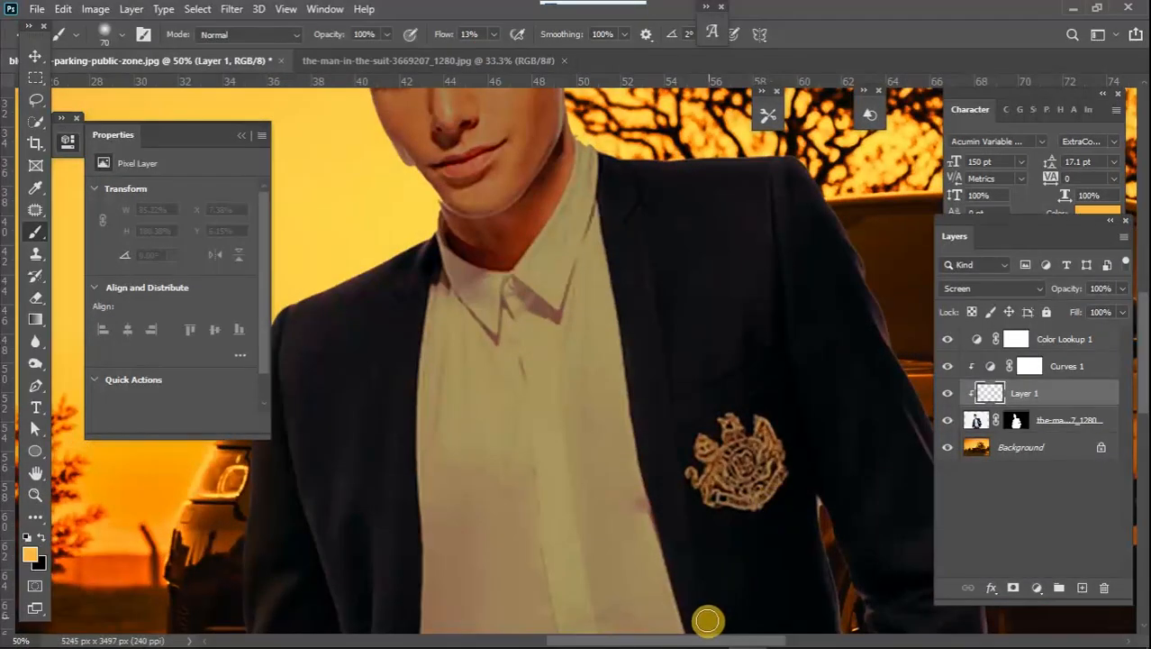
left_click_drag(699, 638, 759, 645)
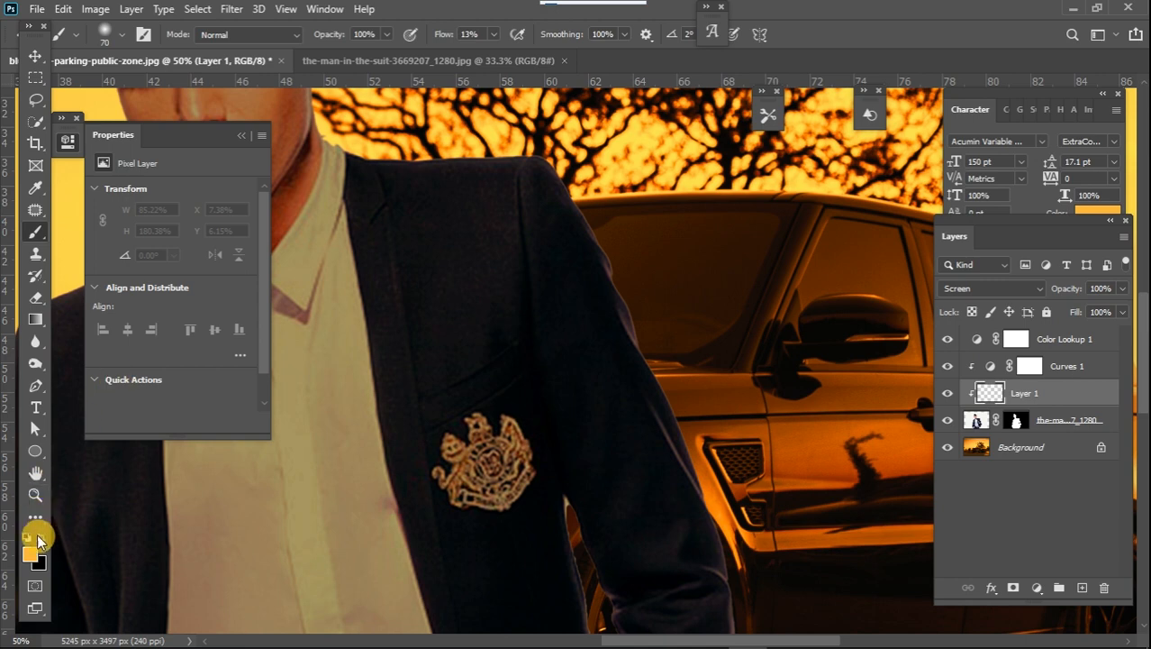
left_click(28, 559)
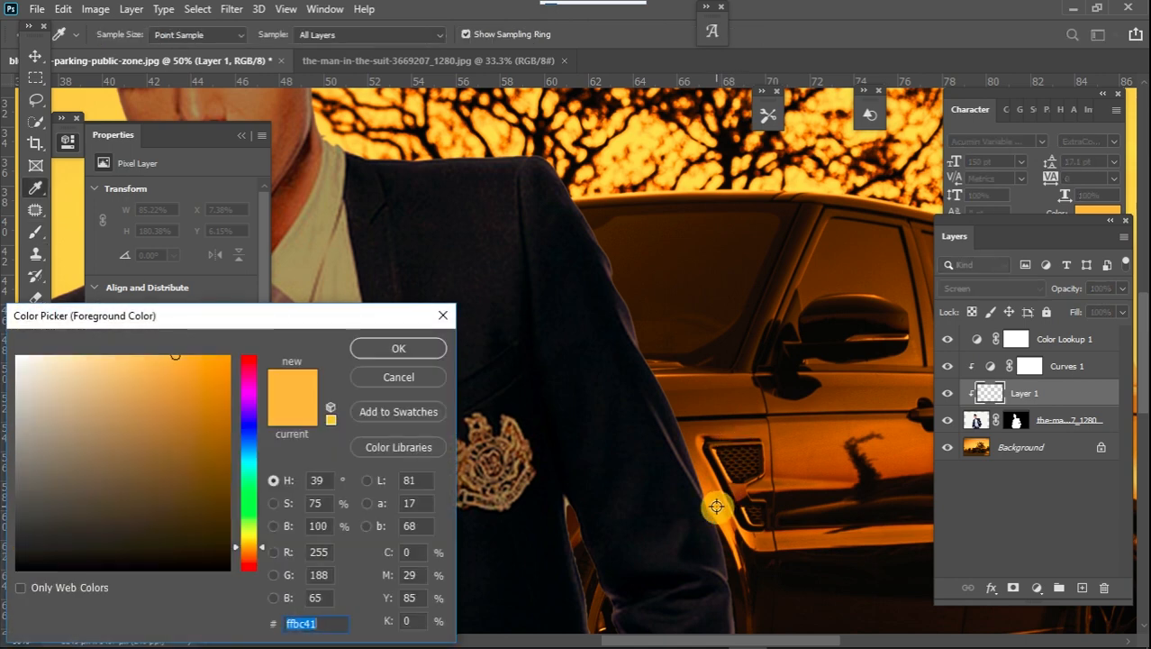
left_click(716, 506)
left_click(401, 346)
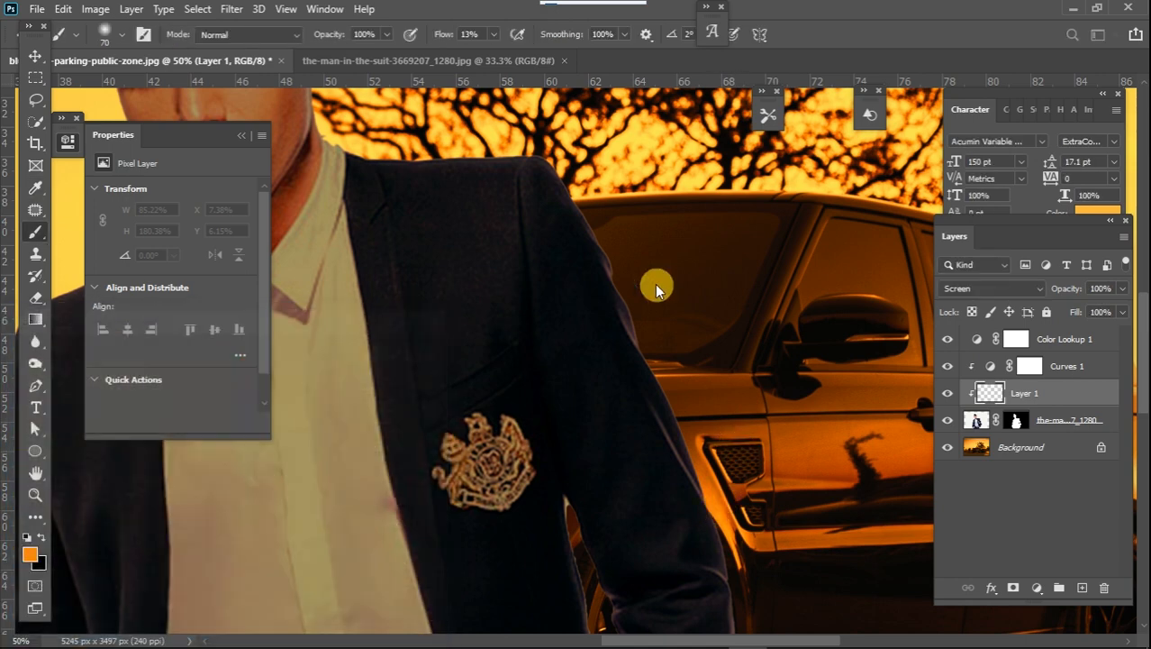
Paint an orange rim light along the outer and inner edges of the jacket sleeve beside the car at 13% flow.
mouse_move(602, 239)
left_mouse_down()
mouse_move(730, 526)
mouse_move(703, 487)
mouse_move(739, 564)
mouse_move(730, 551)
mouse_move(739, 625)
left_mouse_up()
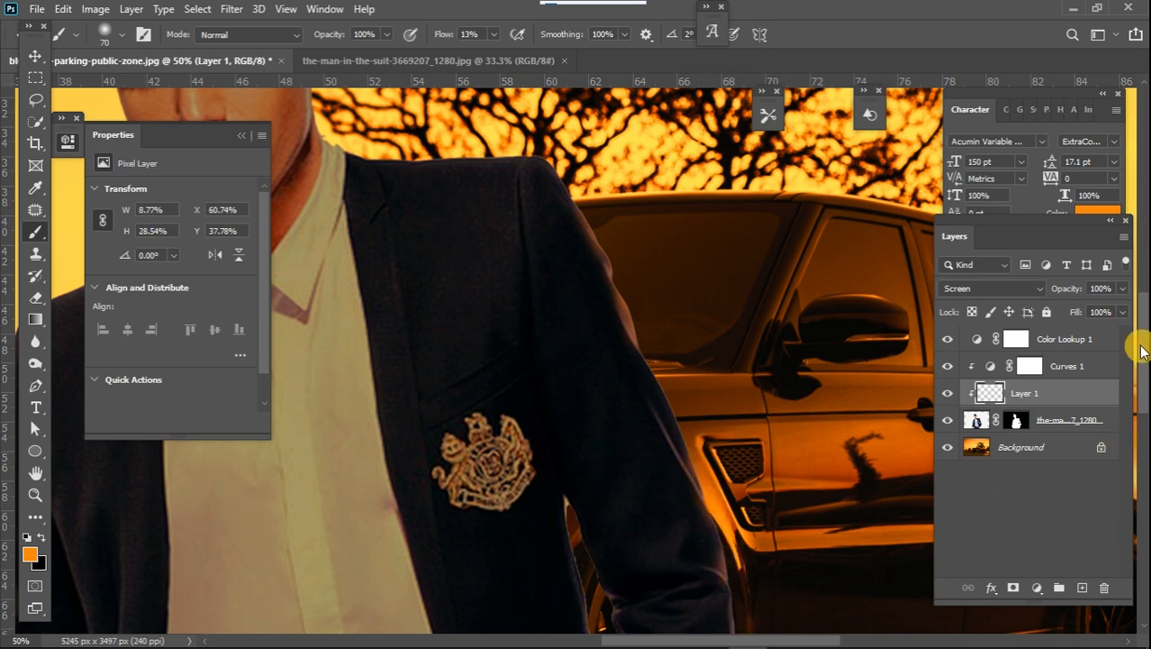
left_click_drag(1137, 345, 1123, 407)
mouse_move(734, 346)
left_mouse_down()
mouse_move(747, 394)
mouse_move(745, 480)
mouse_move(704, 616)
left_mouse_up()
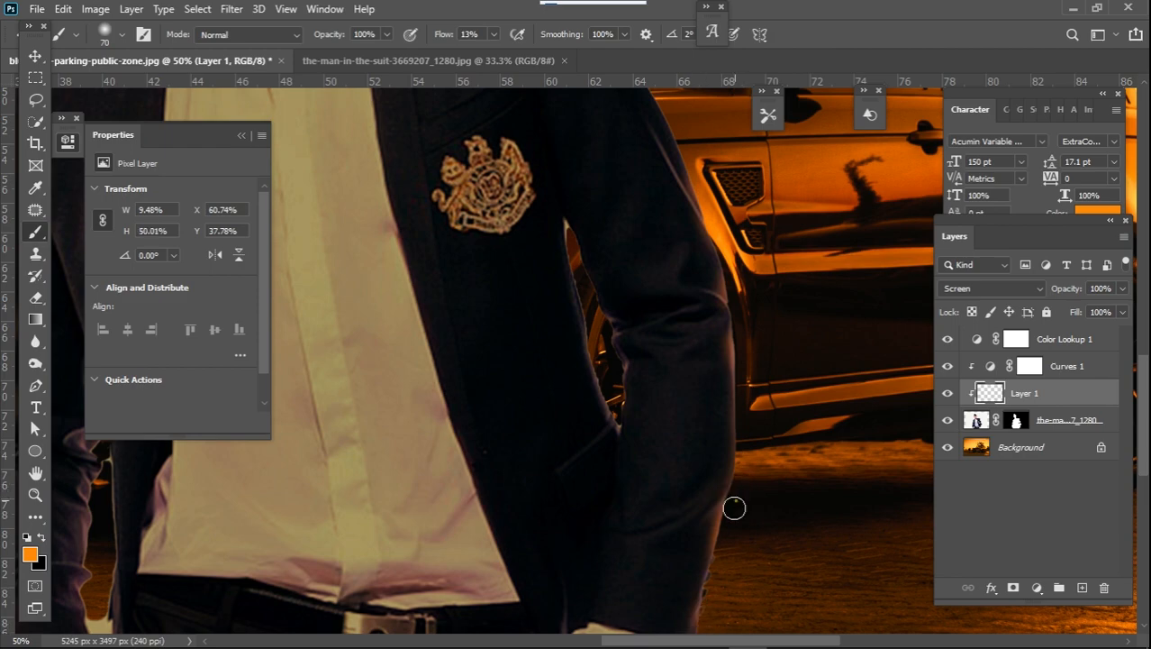
mouse_move(600, 335)
left_mouse_down()
mouse_move(596, 364)
mouse_move(617, 412)
mouse_move(583, 293)
left_mouse_up()
Brush the orange rim light onto the man's ear, neck and collar edge on the side facing the car.
left_click_drag(1145, 471, 1145, 331)
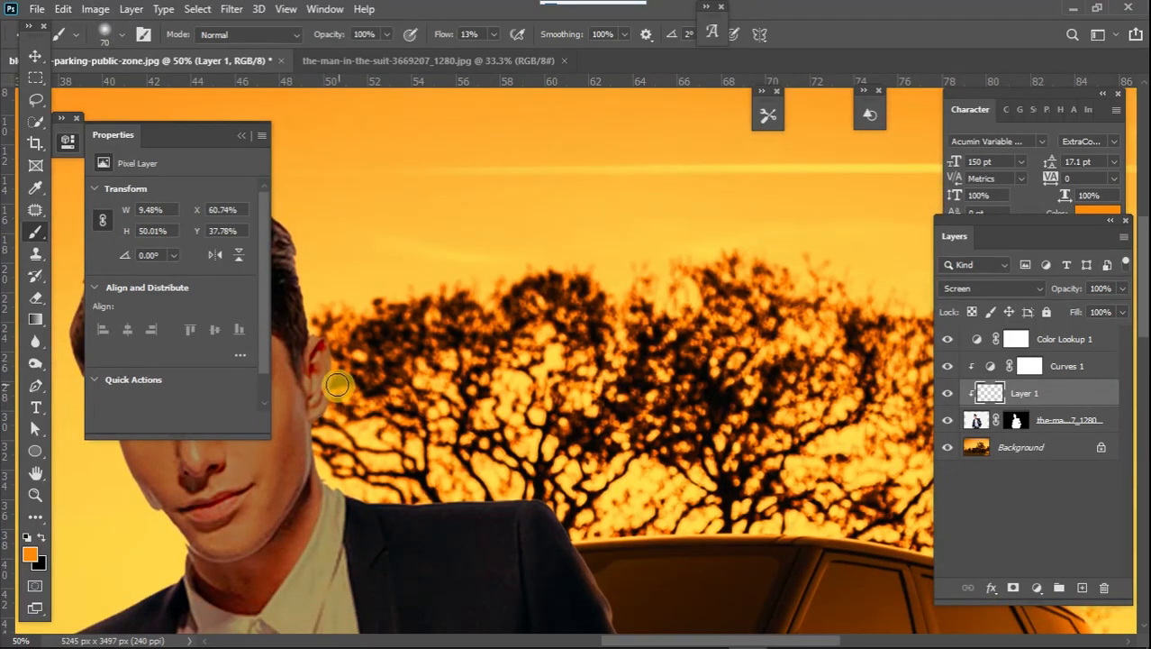
mouse_move(331, 467)
left_mouse_down()
mouse_move(310, 426)
mouse_move(329, 467)
mouse_move(362, 488)
mouse_move(329, 485)
left_mouse_up()
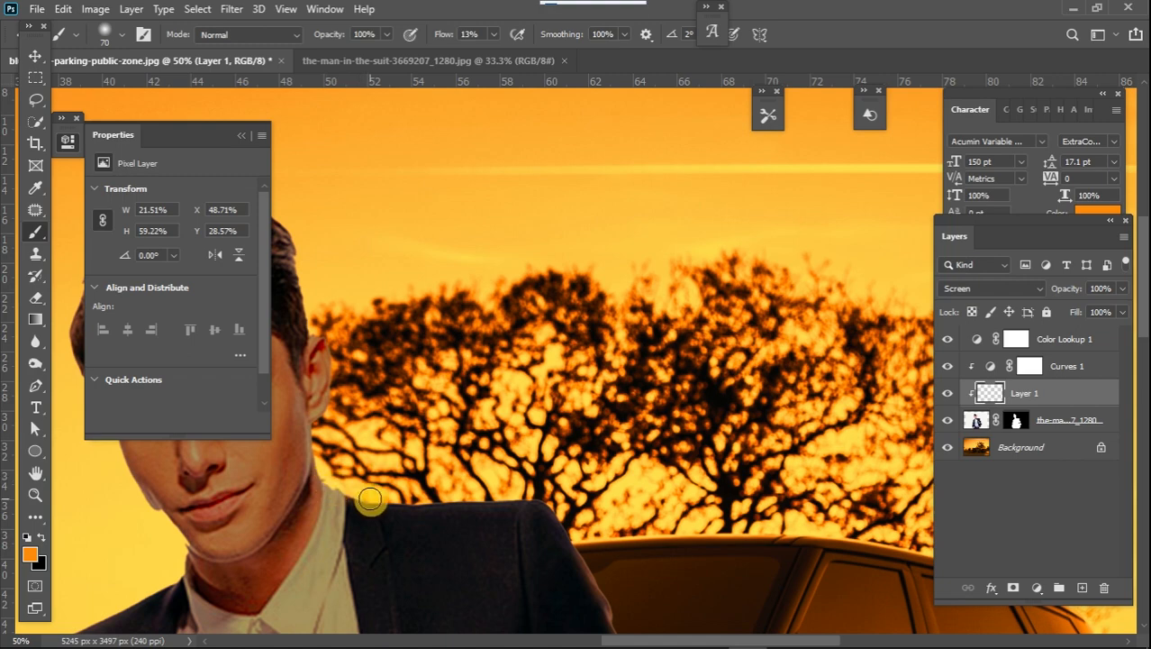
left_click_drag(1137, 291, 1141, 430)
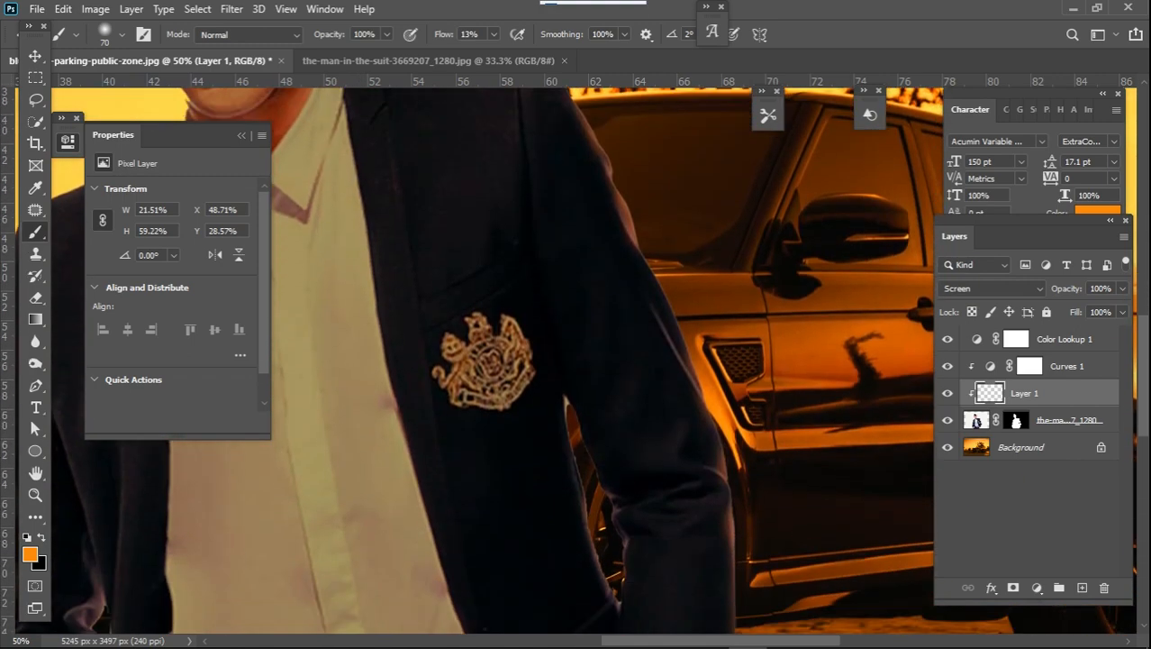
key("ctrl+minus")
key("ctrl+minus")
key("ctrl+minus")
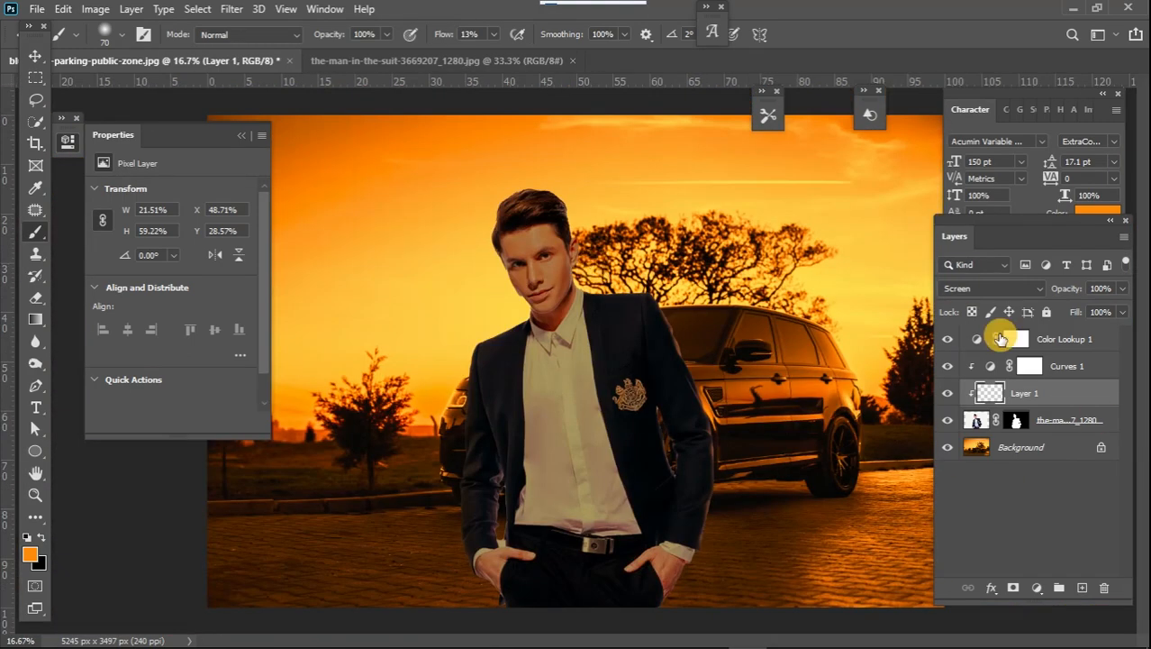
left_click(241, 136)
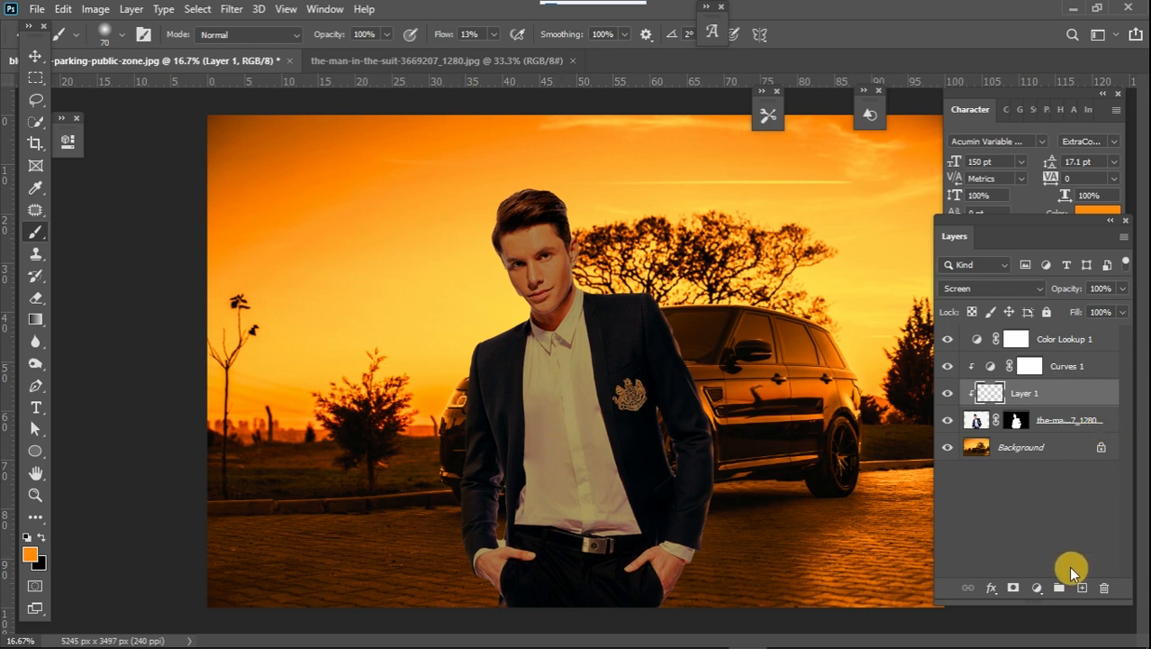
Add a clipped Selective Color adjustment above Layer 1 and set Whites to Cyan +18, Magenta -78, Yellow -30 and Black -35.
left_click(1040, 595)
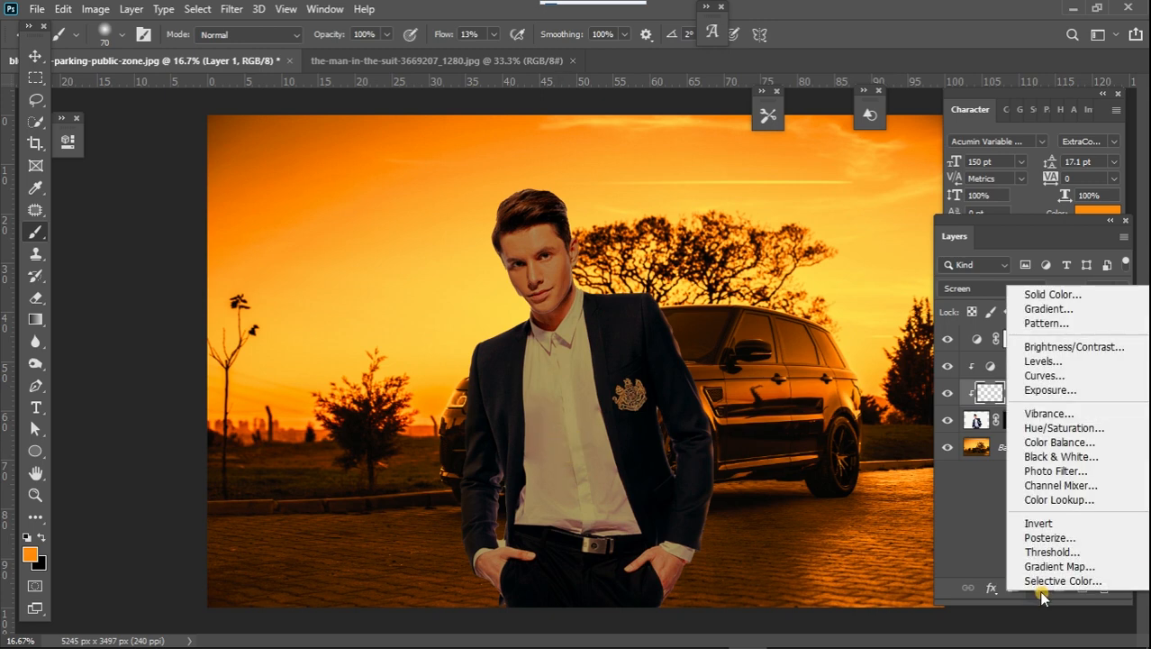
left_click(1043, 583)
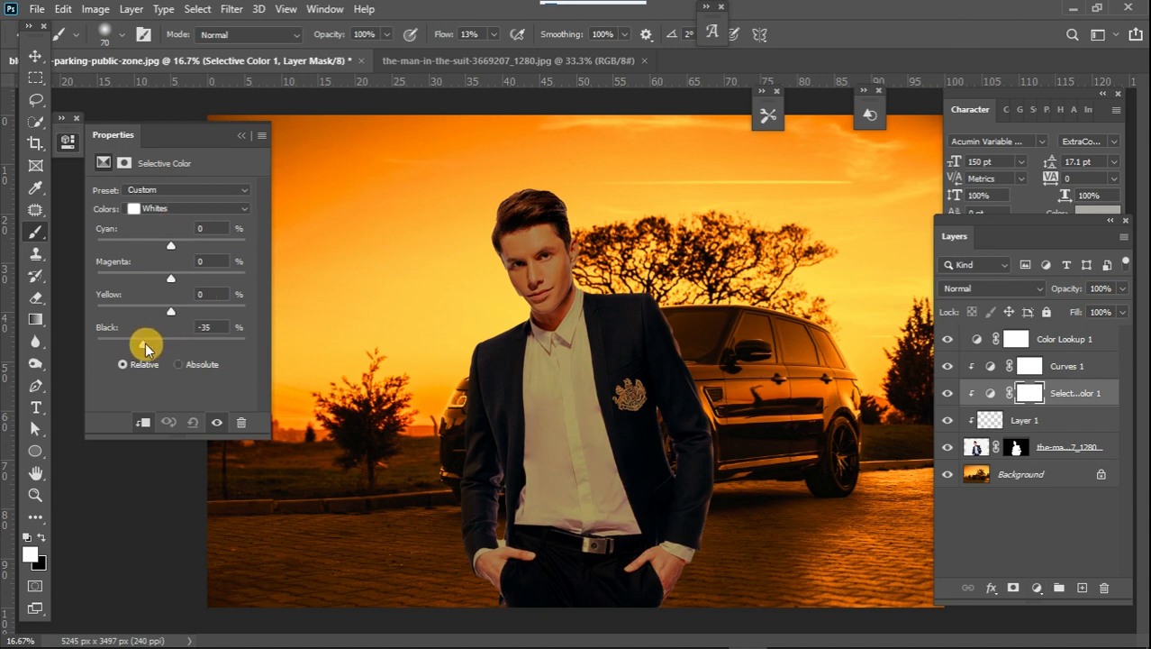
left_click_drag(171, 277, 114, 286)
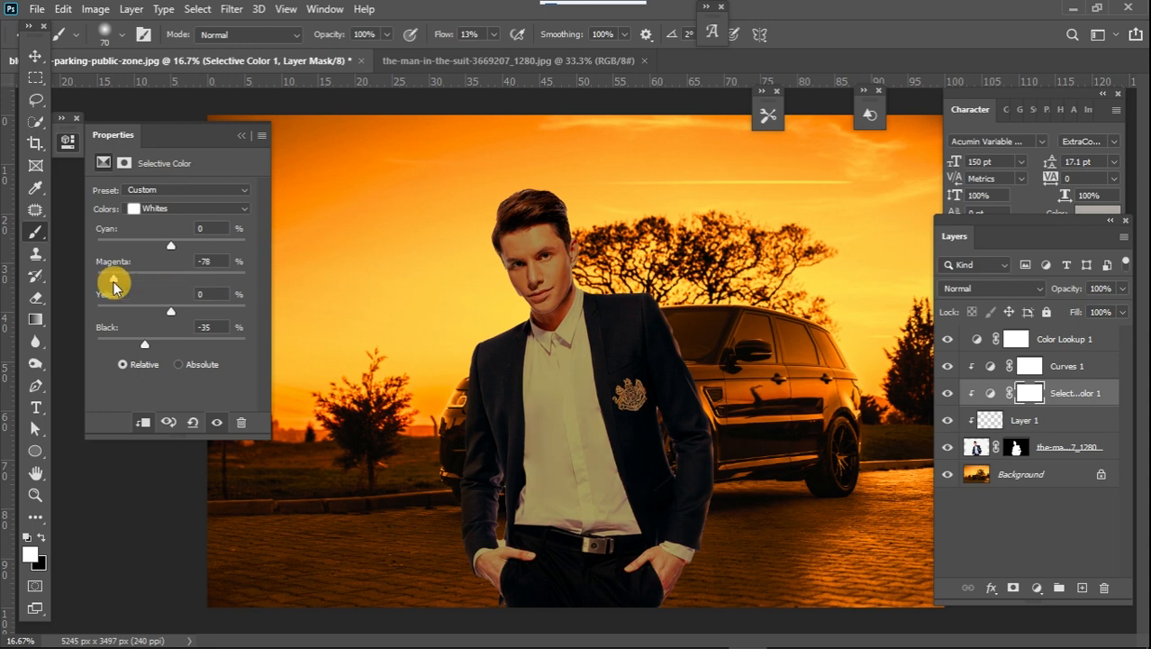
left_click_drag(171, 246, 180, 252)
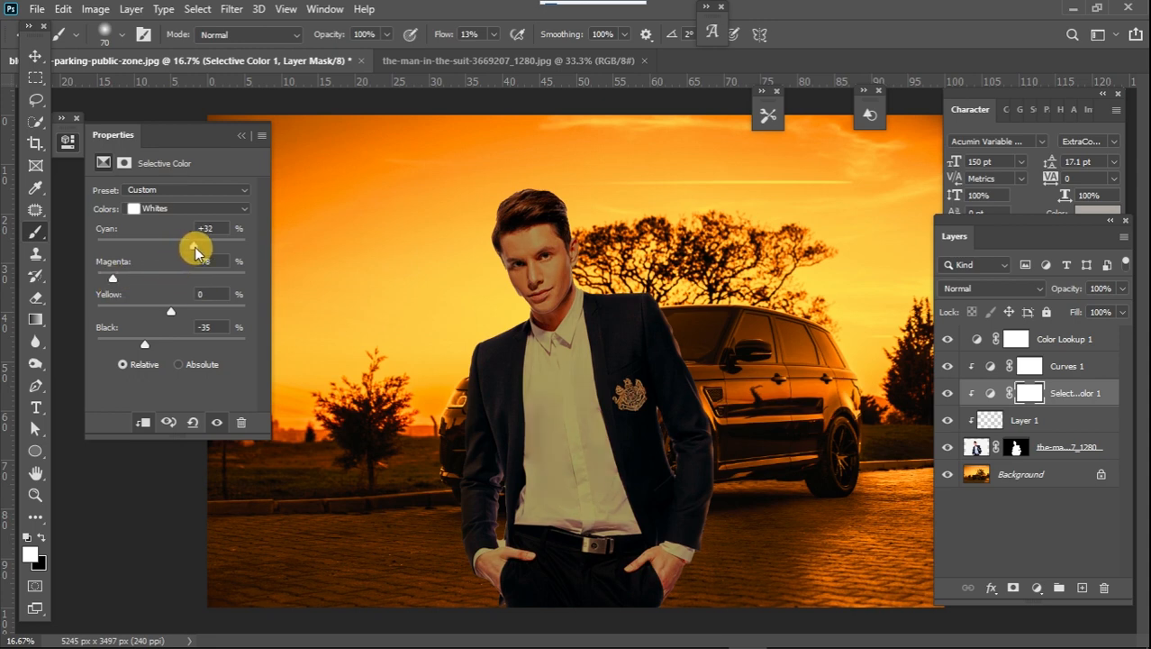
left_click_drag(171, 310, 152, 312)
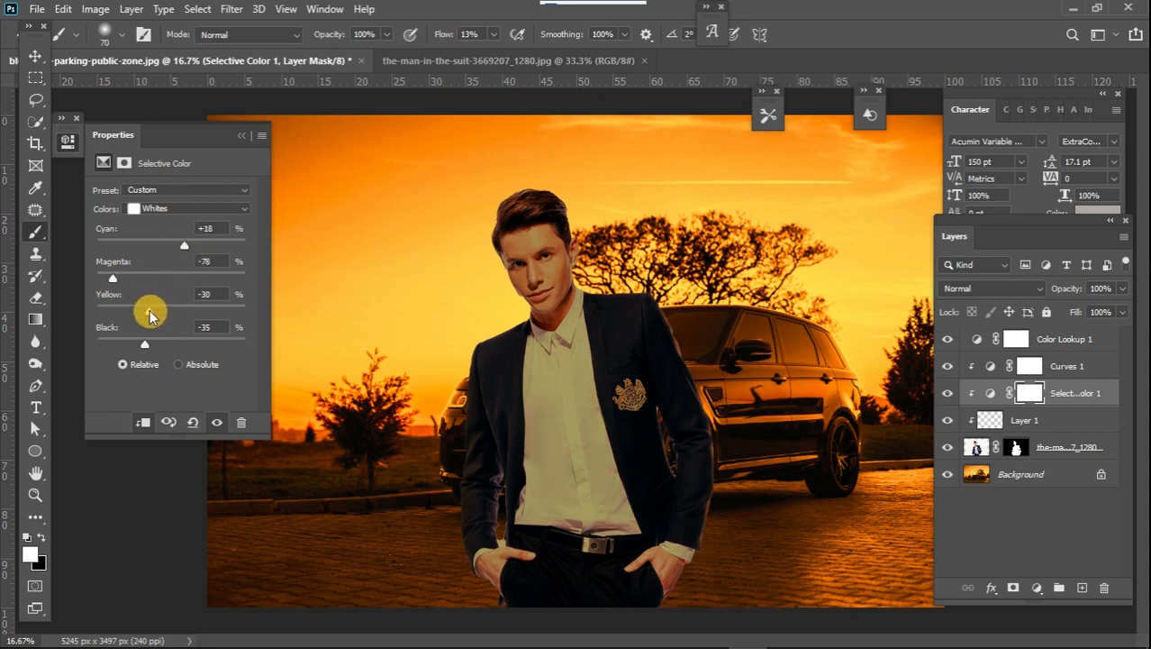
left_click(242, 136)
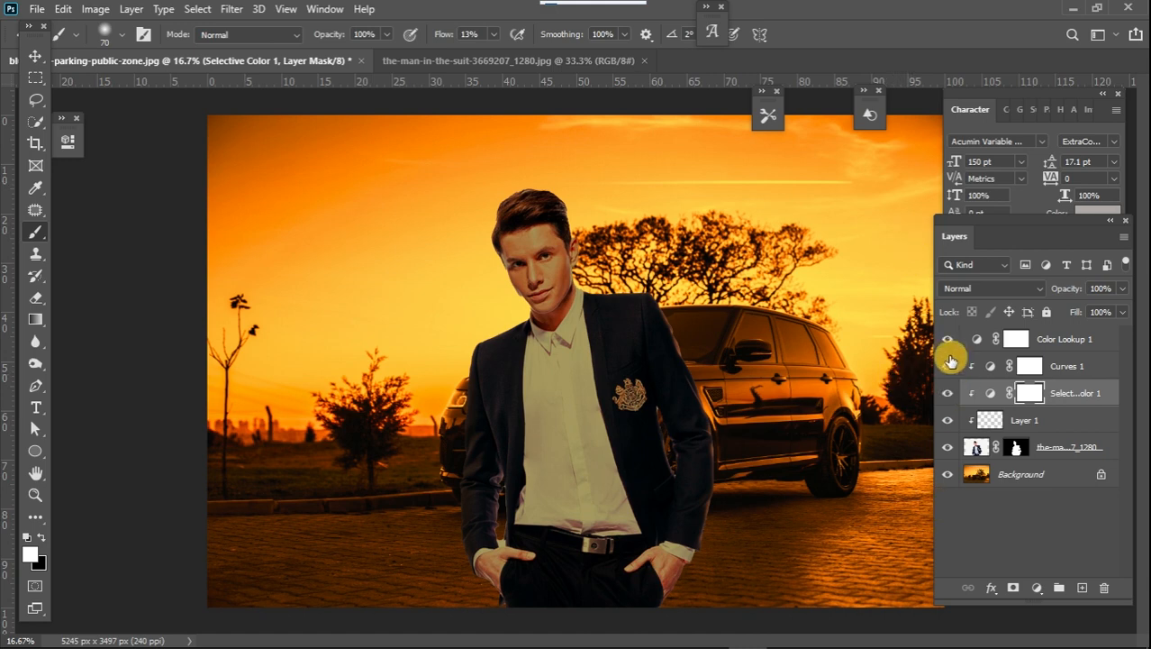
Hide the Color Lookup, Curves and Selective Color adjustments and show them again to compare before and after.
left_click_drag(949, 348, 949, 394)
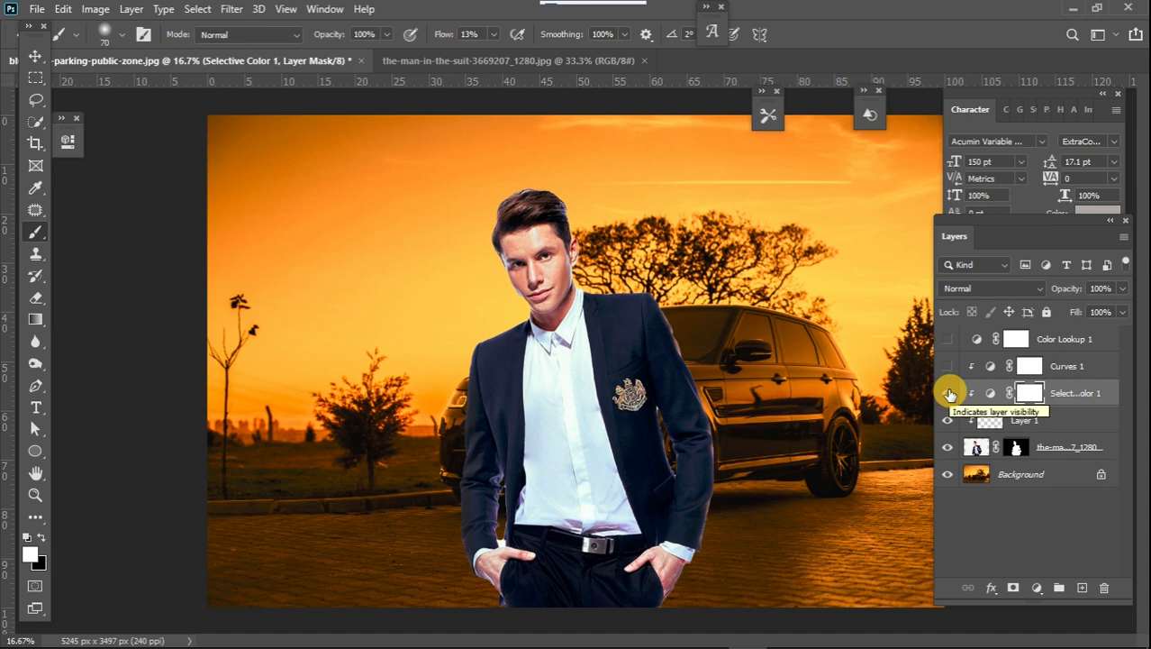
left_click(948, 369)
left_click(946, 343)
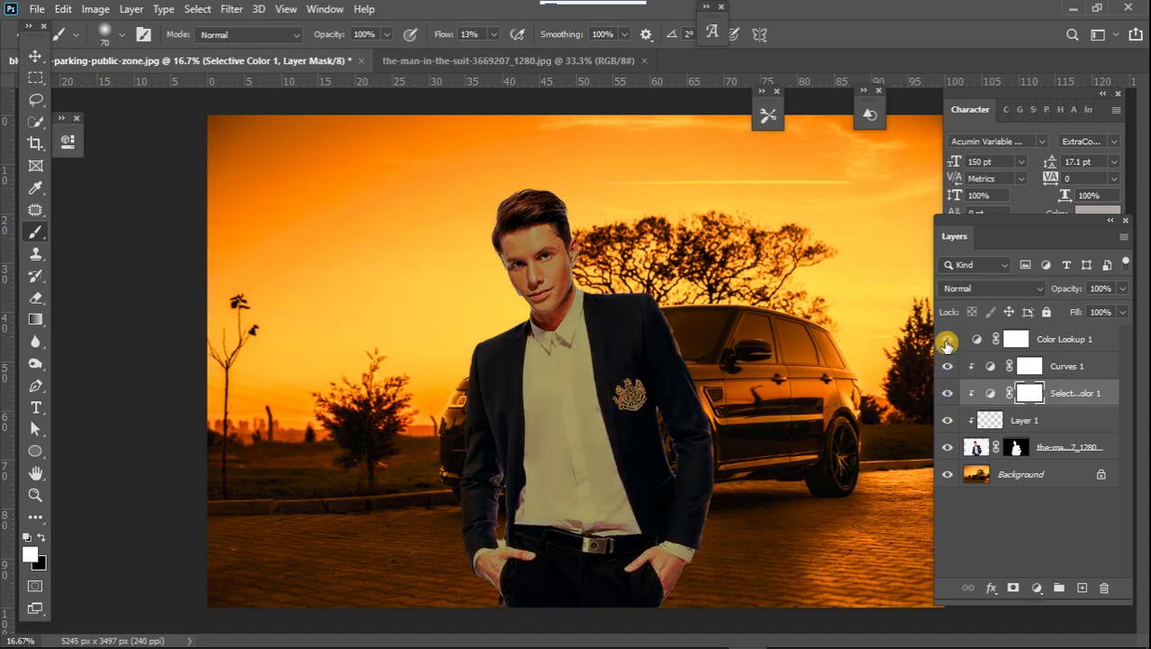